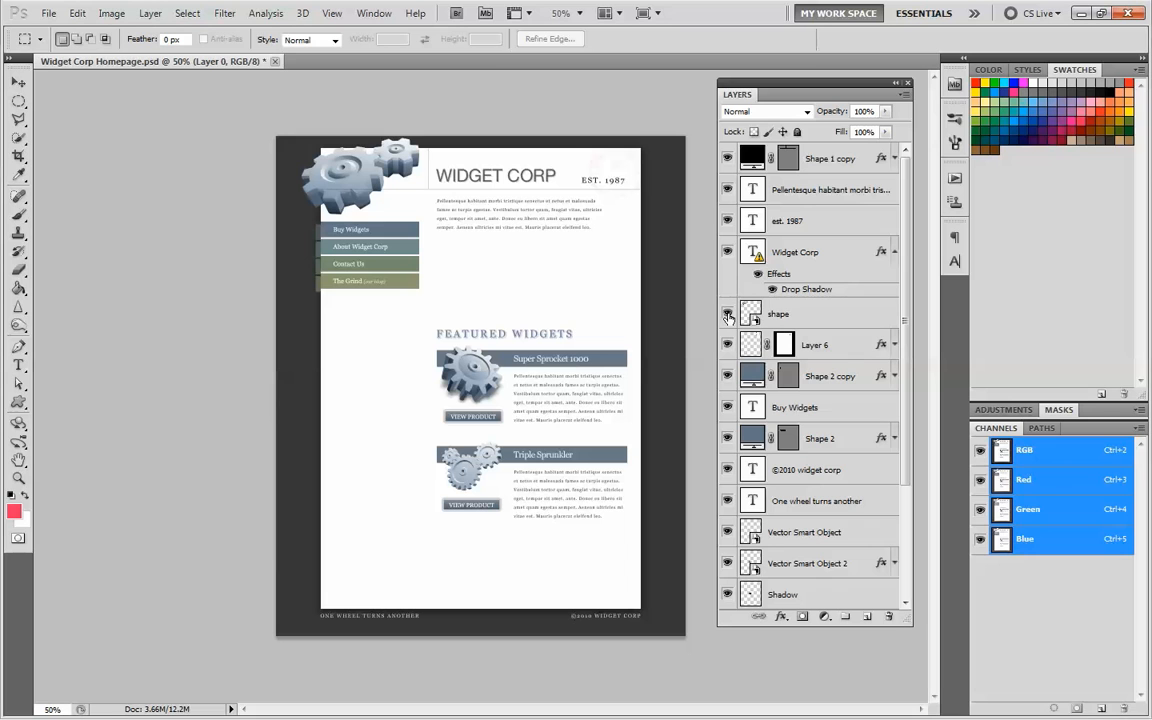
Check what the "shape" layer contains by toggling its visibility, and rename it "logo".
click(727, 314)
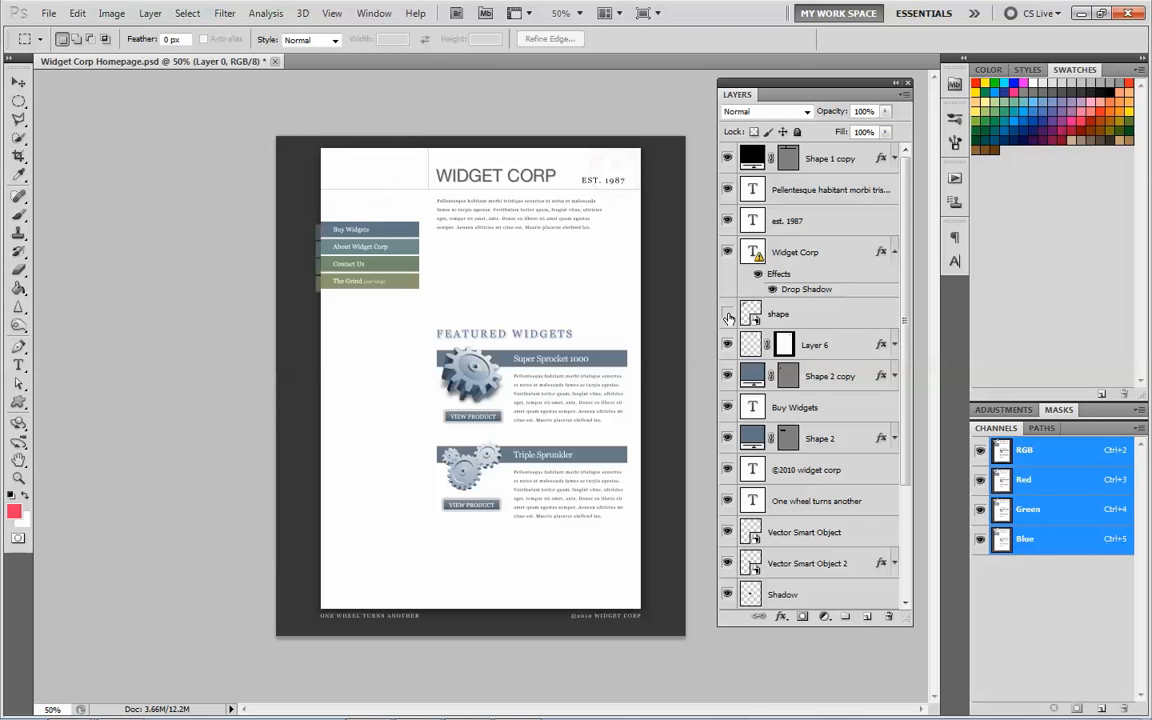
click(727, 315)
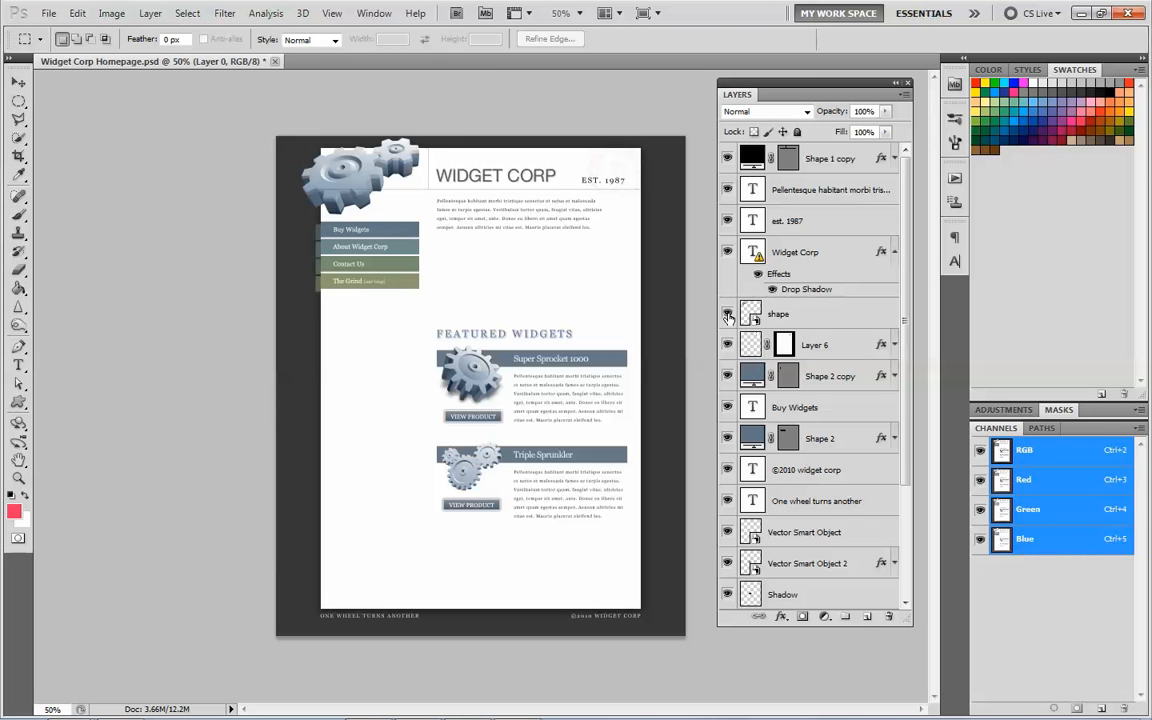
double_click(778, 314)
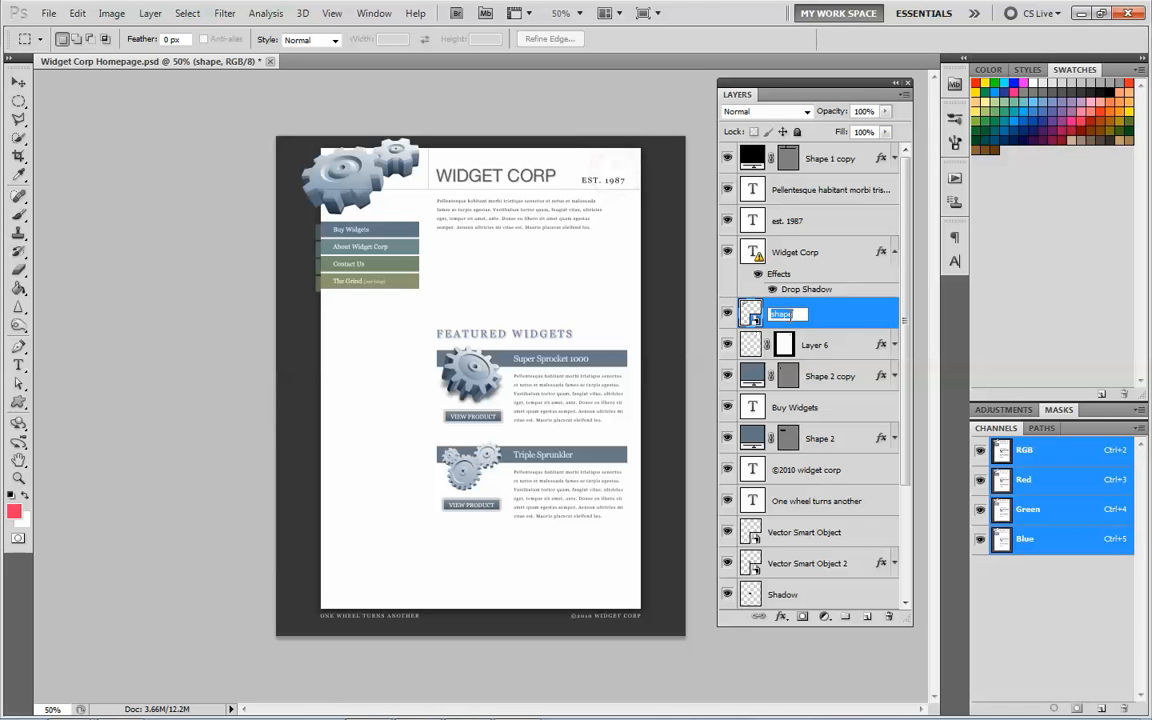
text(logo)
key(Return)
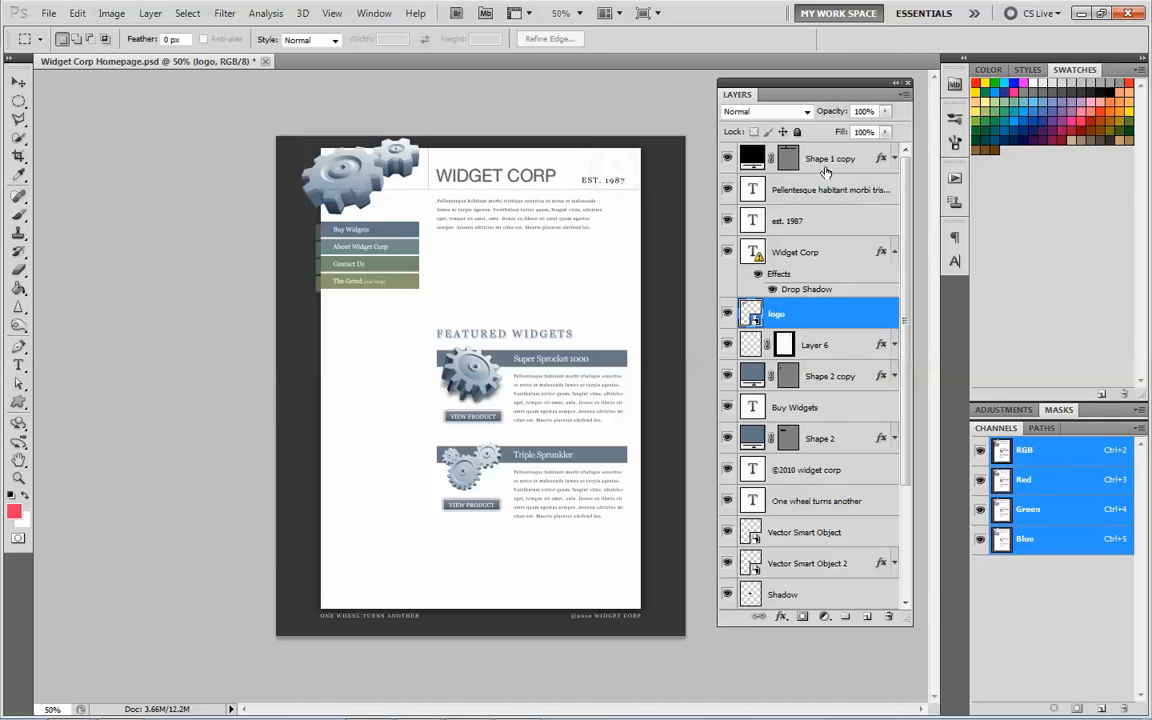
Rename the "Shape 1 copy" layer as "line top".
double_click(831, 160)
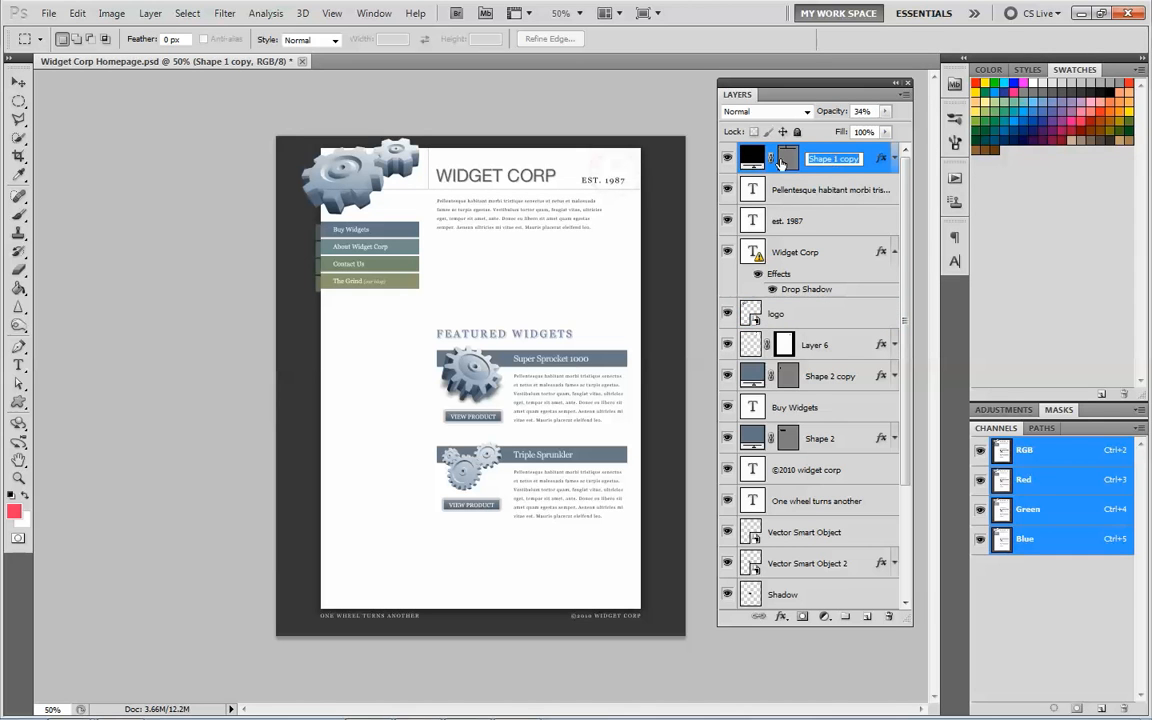
text(line top)
key(Return)
Identify the intro paragraph, Widget Corp, est. 1987 and Layer 6 layers by toggling their visibility.
click(727, 190)
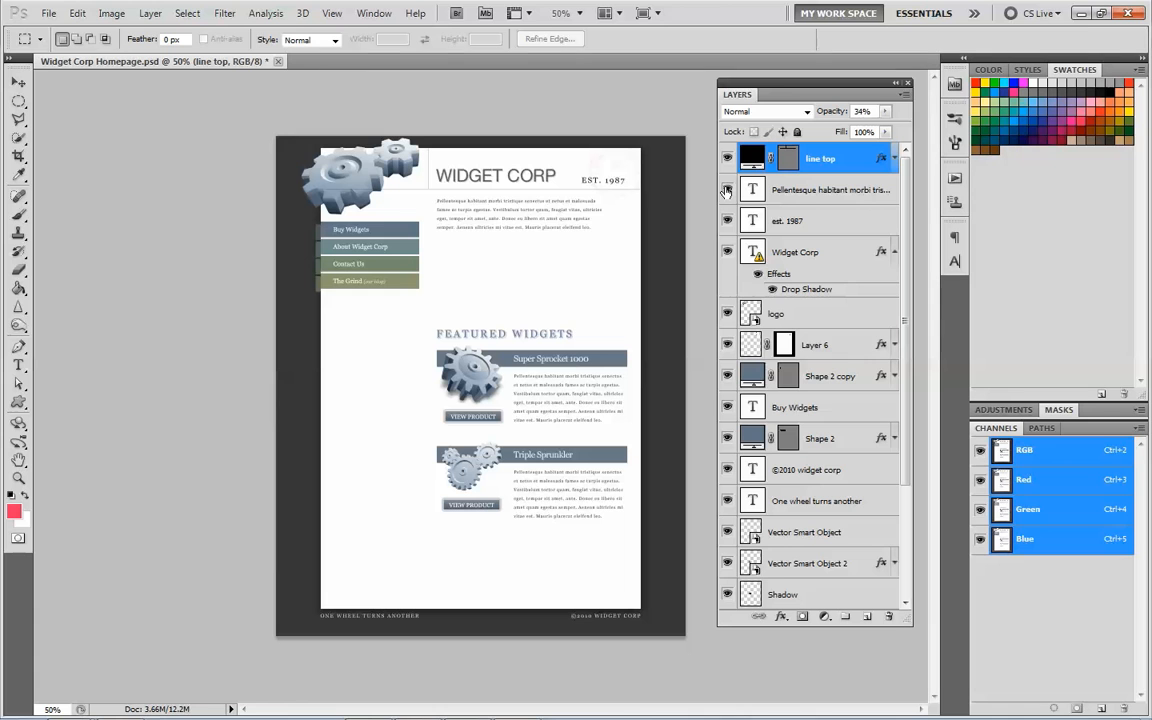
click(727, 252)
click(727, 252)
click(728, 221)
click(728, 221)
click(727, 345)
click(727, 345)
Identify the "Shape 2 copy" layer by toggling its visibility, and rename it "Manu bay Widgit".
click(727, 375)
click(727, 375)
double_click(828, 377)
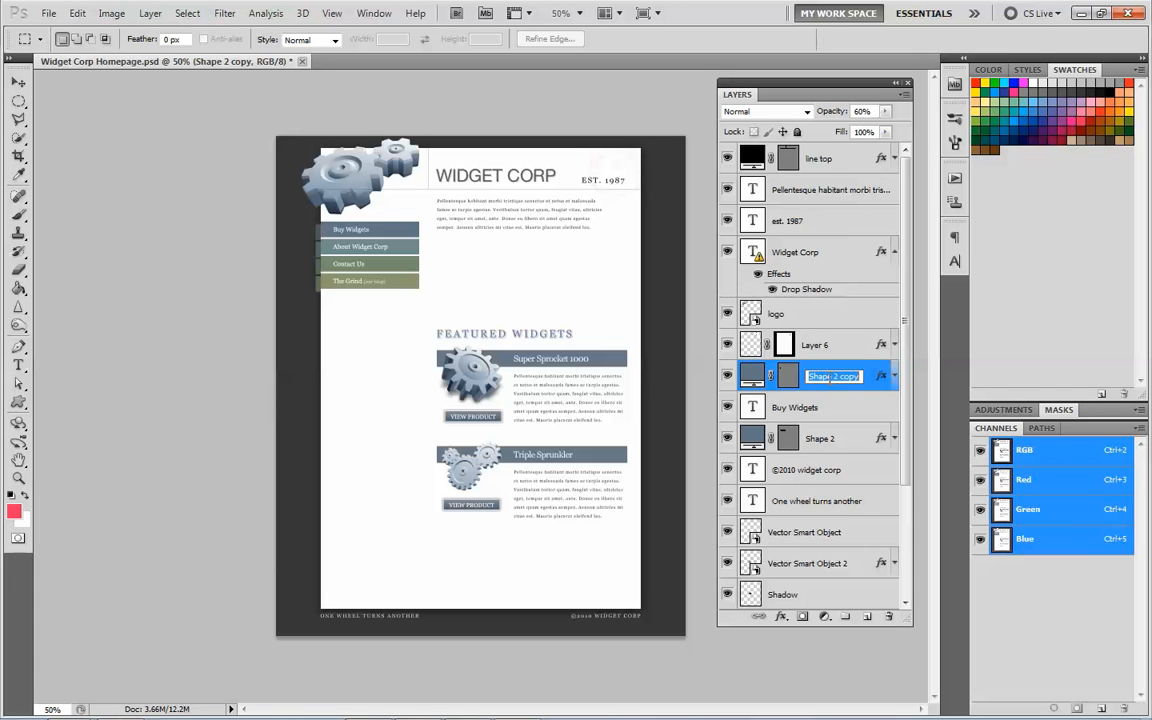
text(Manu)
text( bar)
text(Widgit)
key(Return)
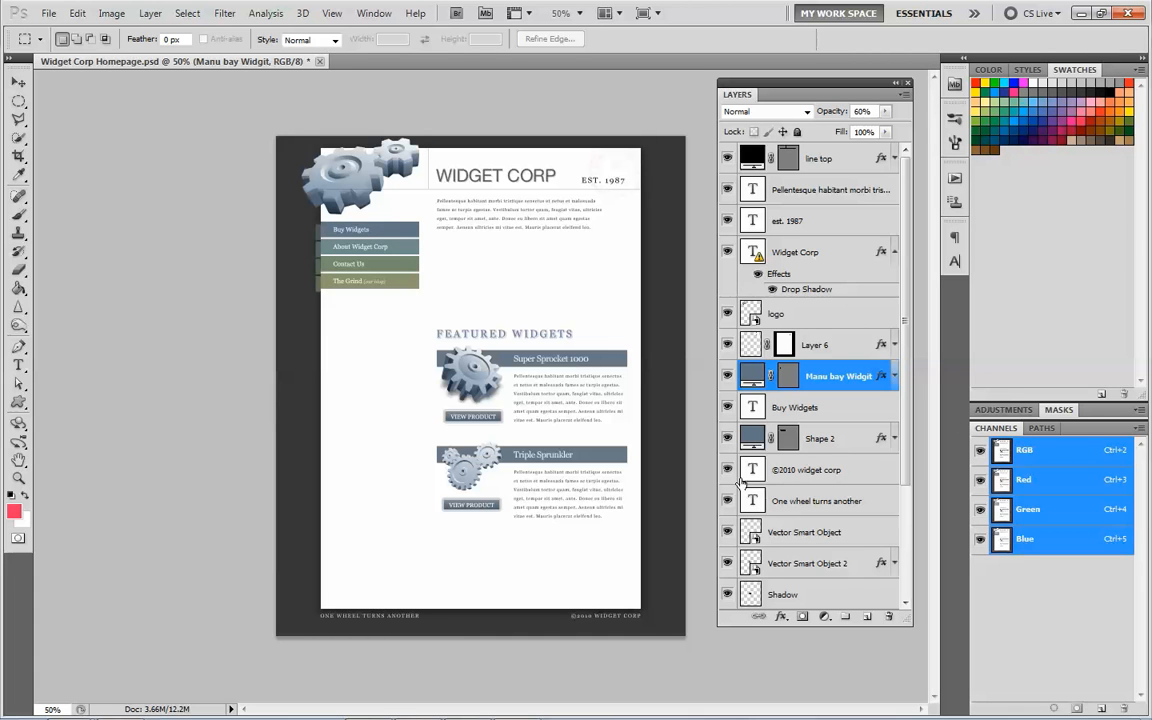
Locate the copyright and "One wheel turns another" text layers on the page by hiding and showing each one.
click(726, 470)
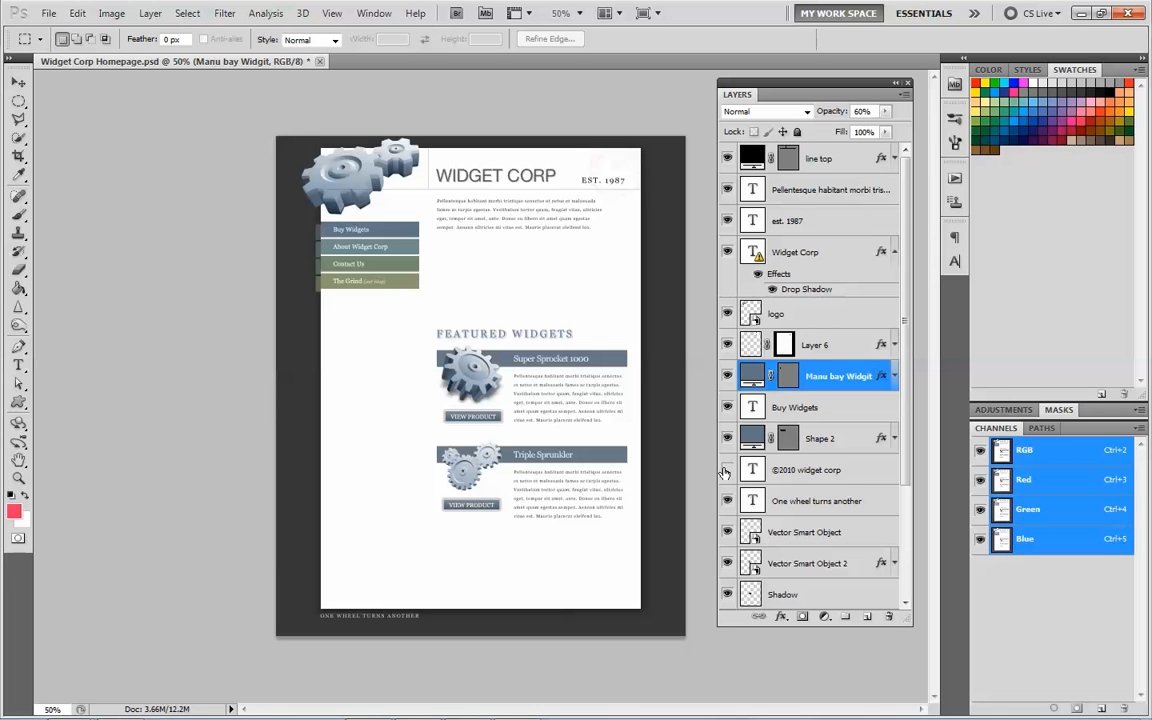
click(726, 470)
click(727, 470)
click(727, 470)
click(728, 501)
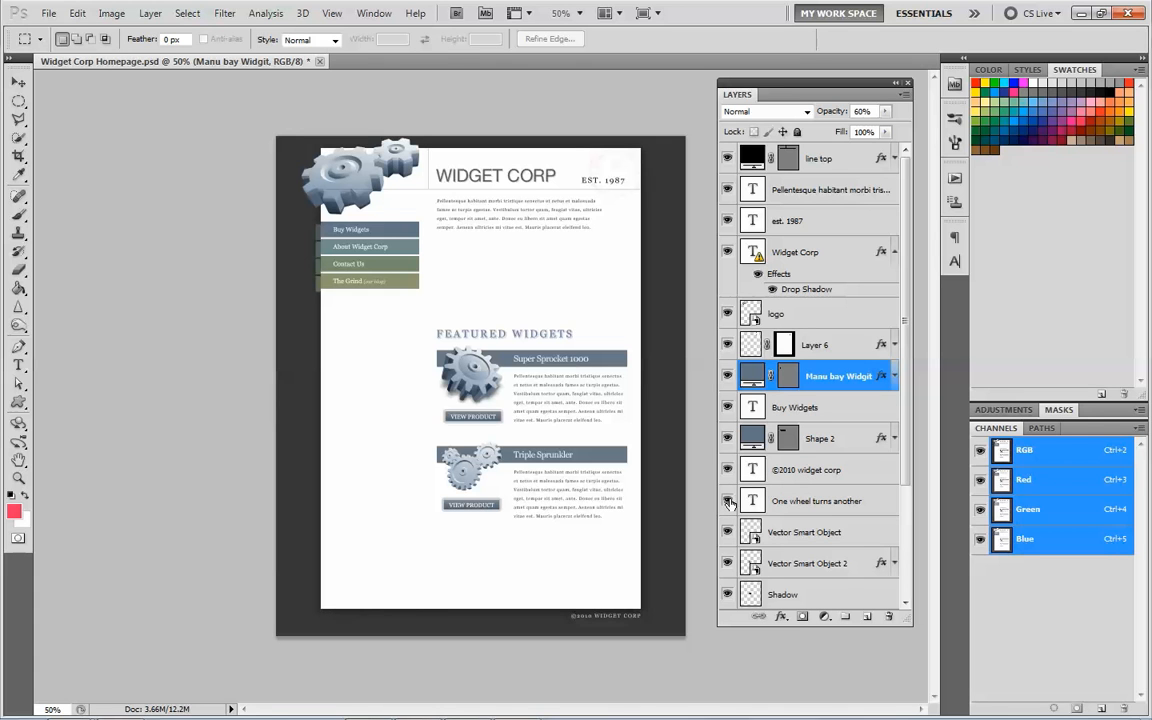
click(727, 501)
Identify the "Vector Smart Object" layer by toggling its visibility, and rename it "Producr 2".
click(797, 538)
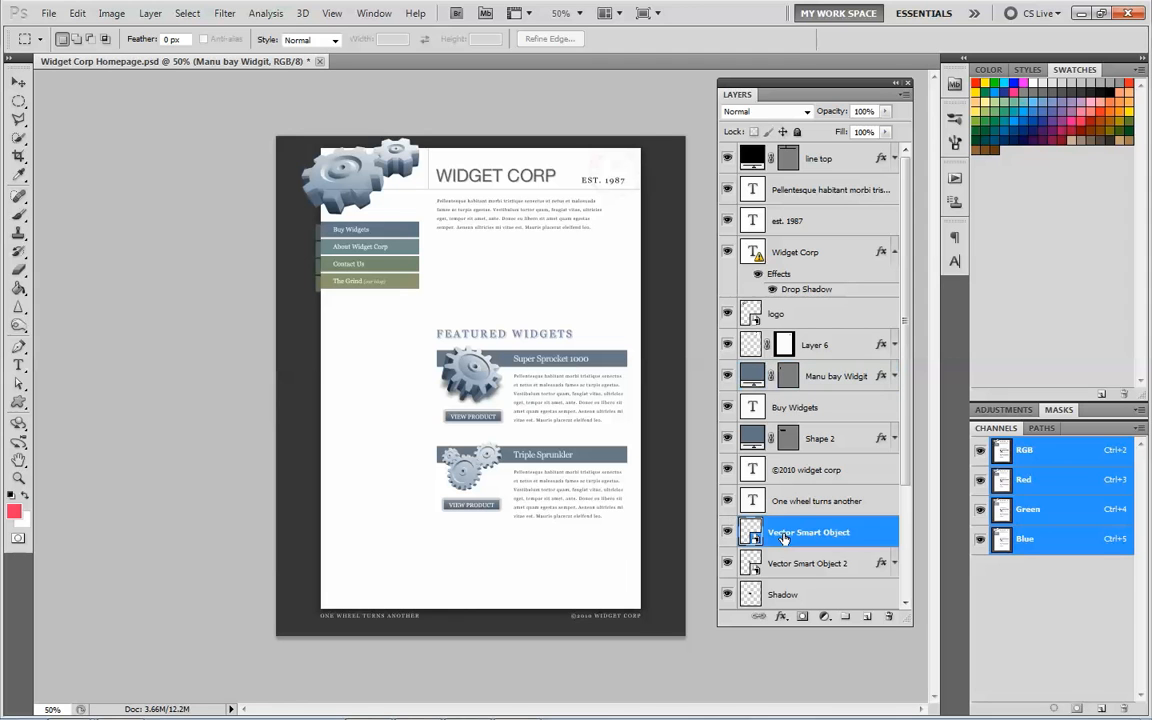
click(727, 532)
click(727, 532)
double_click(812, 535)
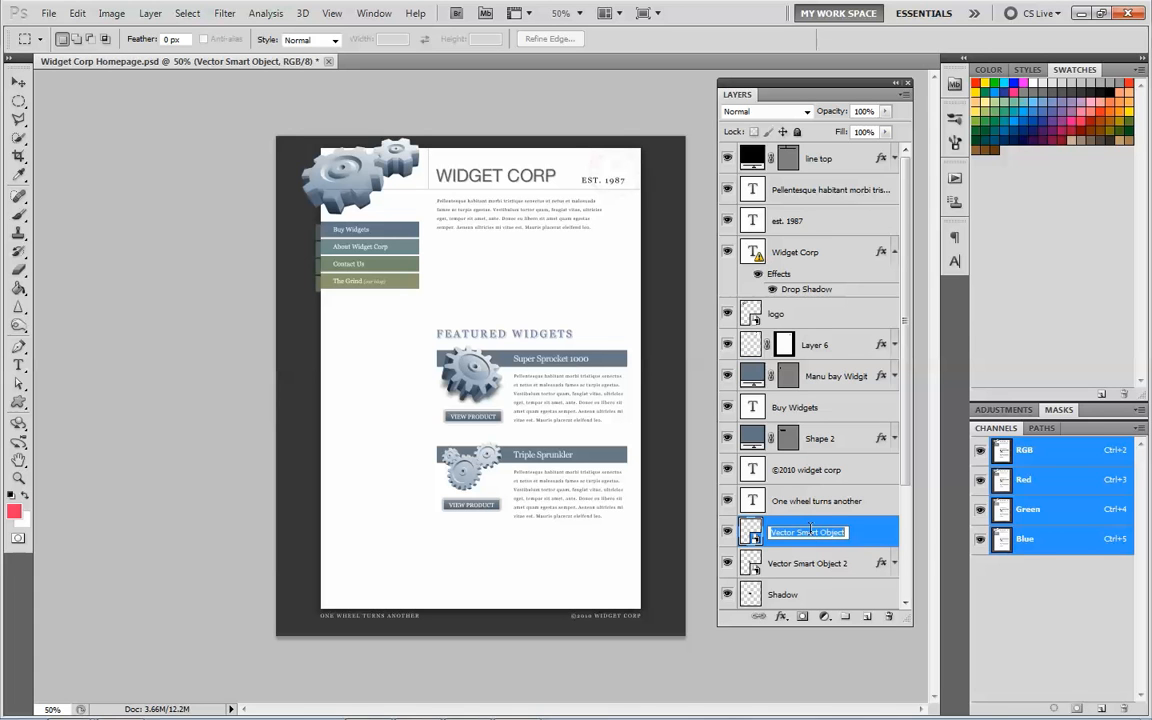
text(Produc)
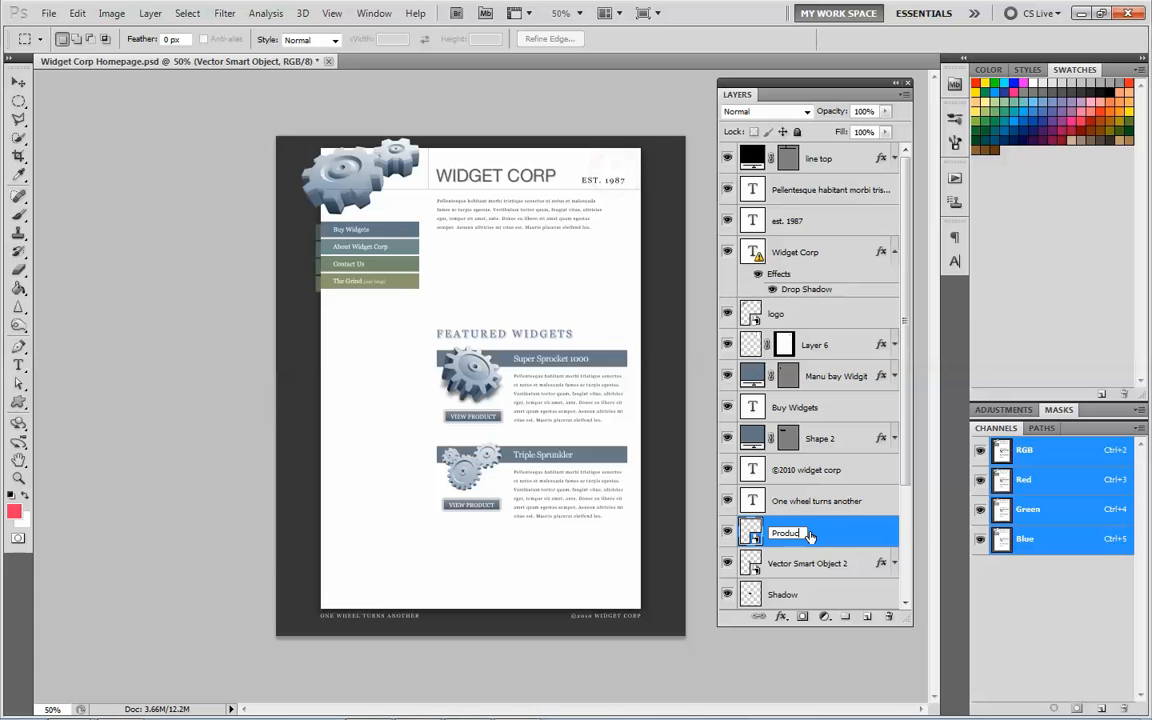
text(t 2)
Rename the "Vector Smart Object 2" layer as "Product 1" and check what the Shadow layer shows.
click(731, 564)
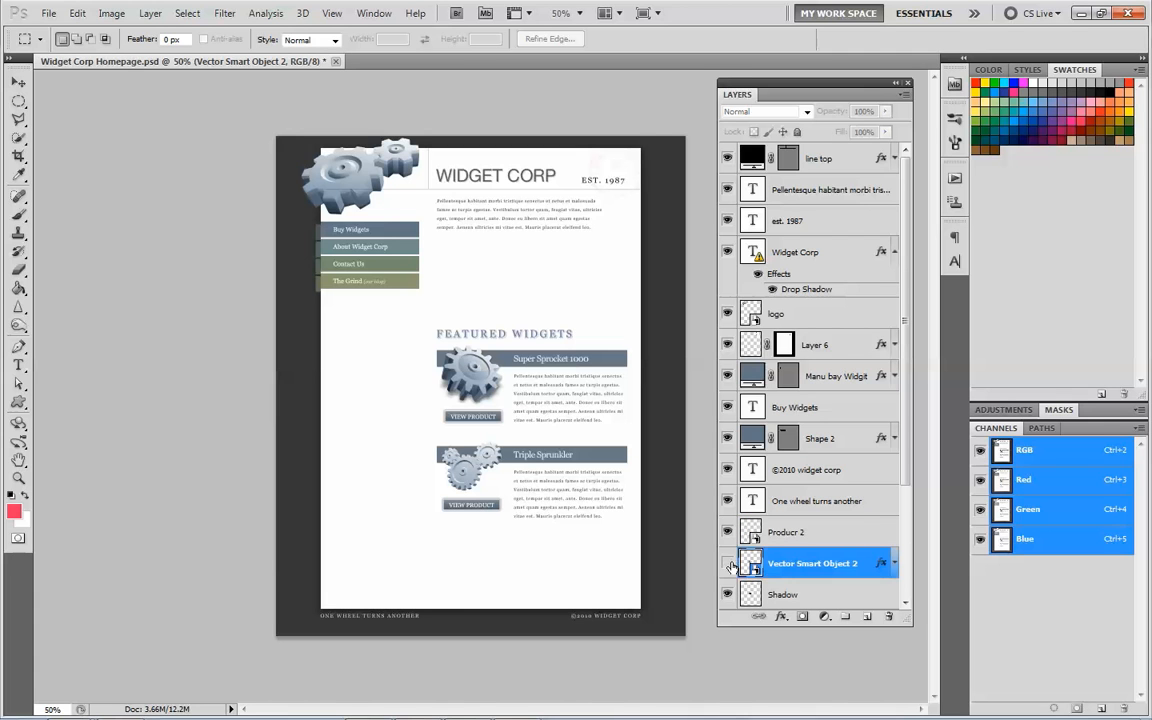
click(728, 564)
click(728, 564)
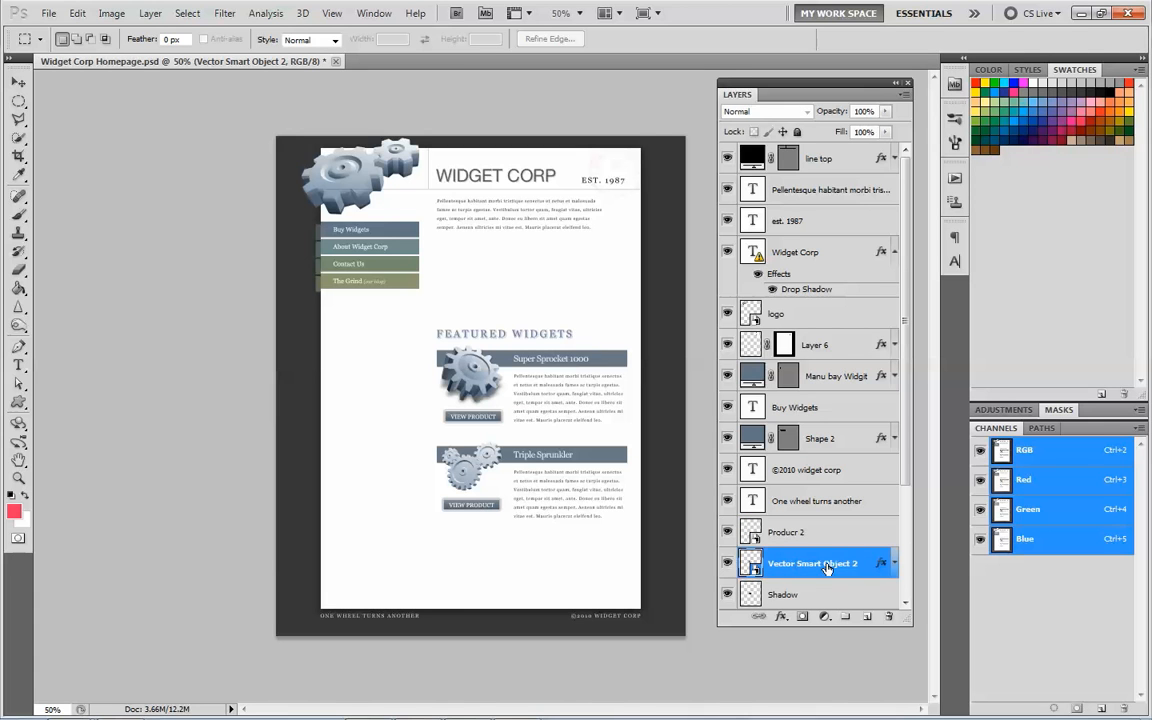
double_click(820, 563)
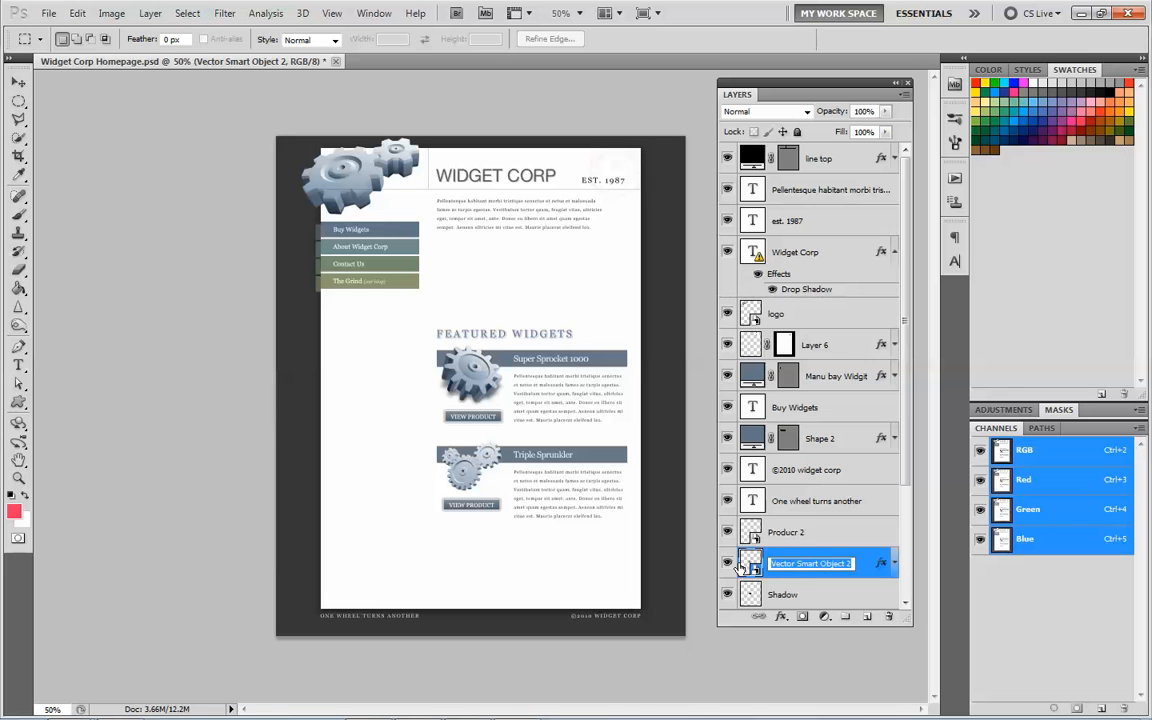
text(P)
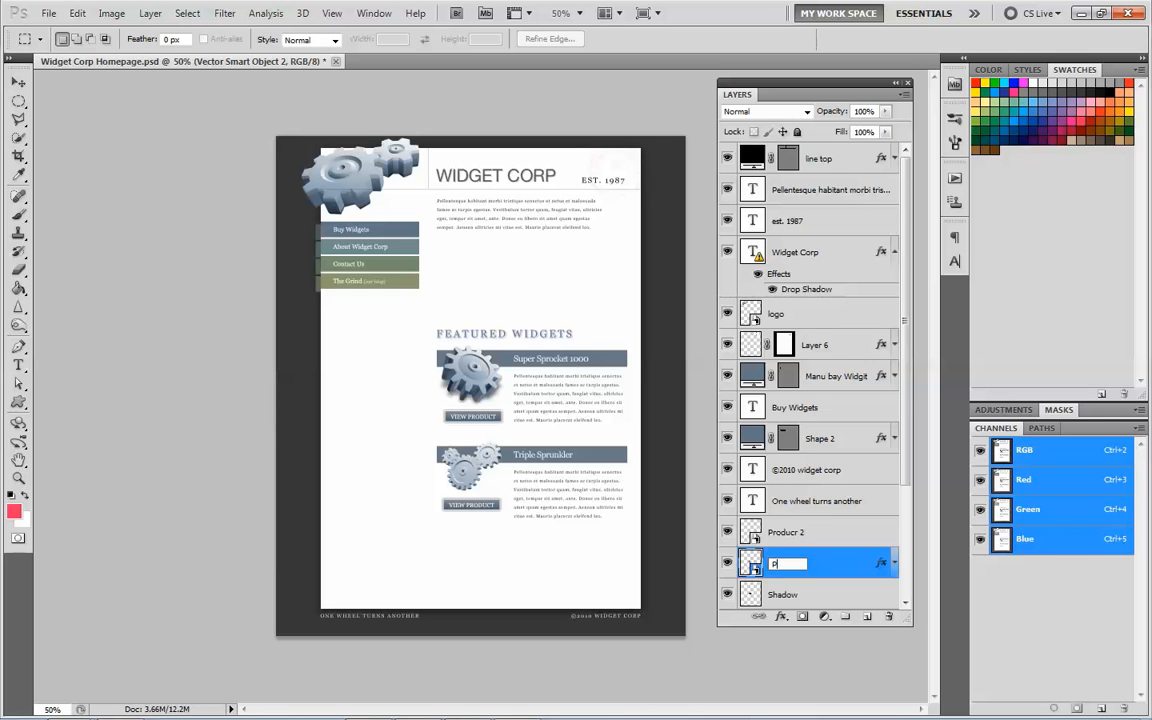
text(roduct 1)
click(728, 597)
click(730, 599)
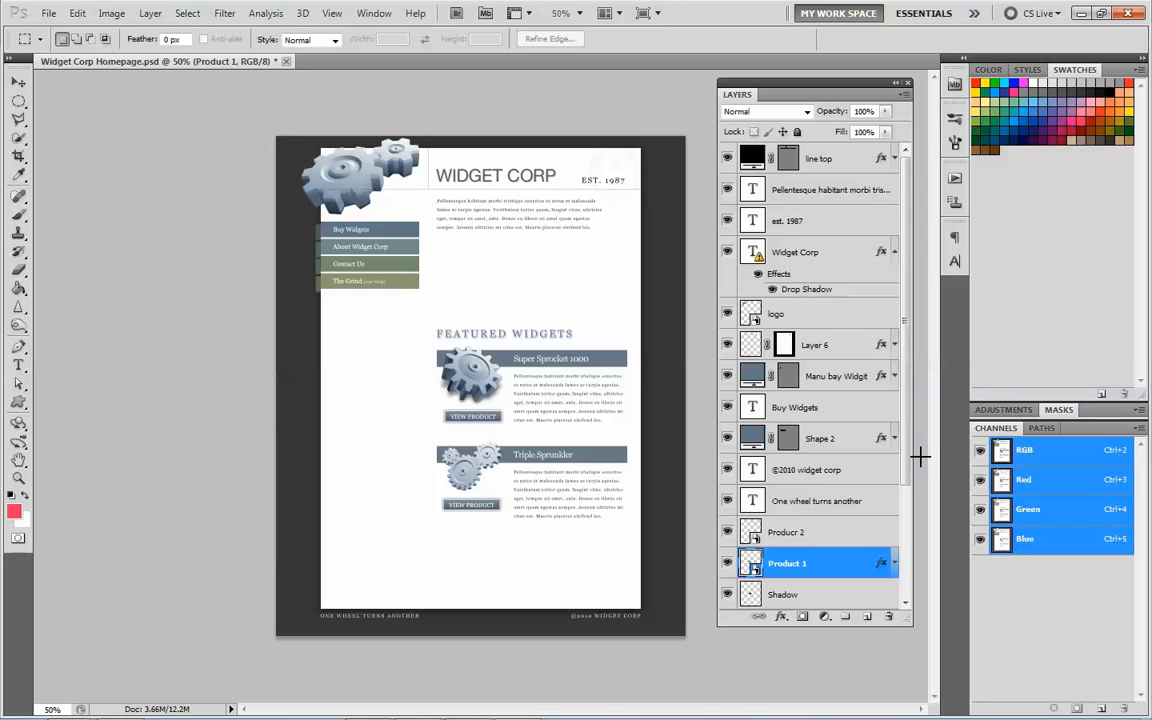
Move the logo layer above all other layers in the stack.
click(746, 316)
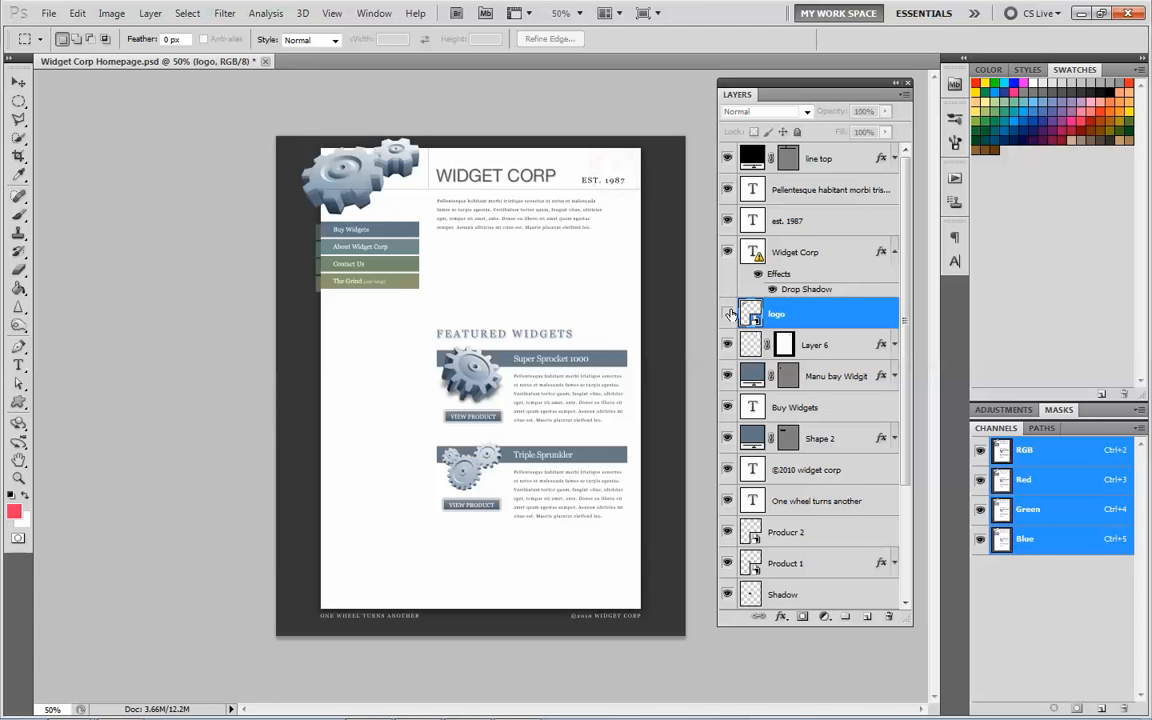
click(730, 314)
drag(759, 316, 790, 150)
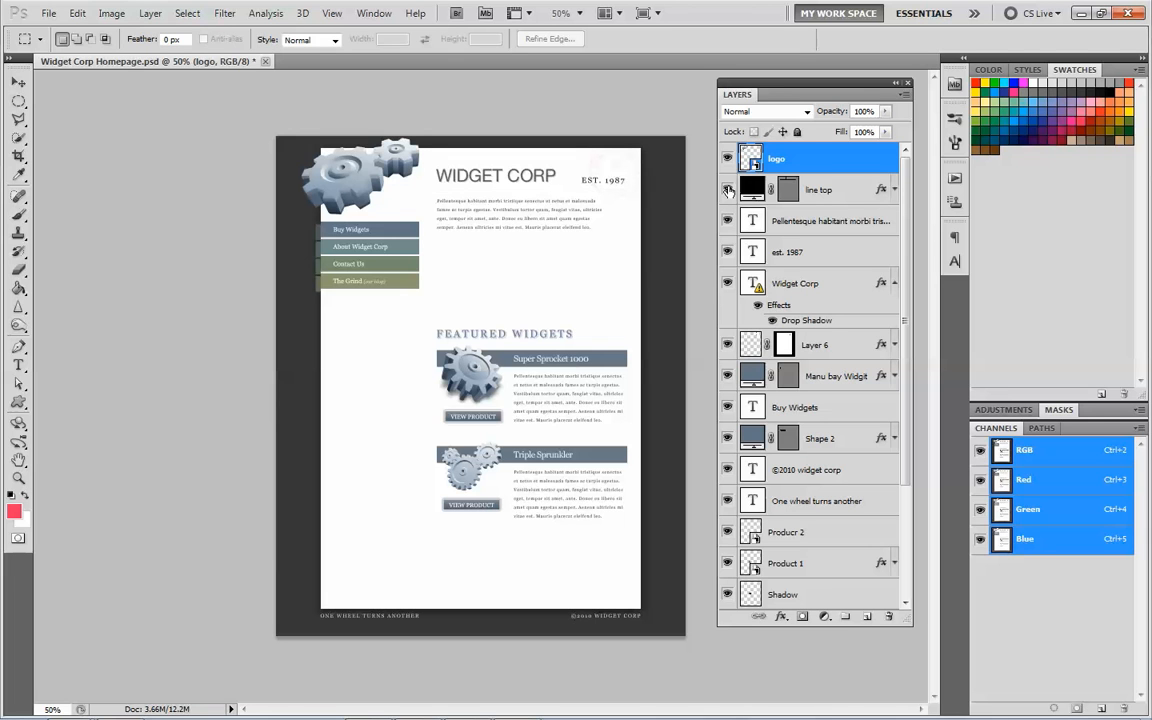
Move the Widget Corp text layer directly beneath the "line top" layer, checking both layers' visibility first.
click(728, 190)
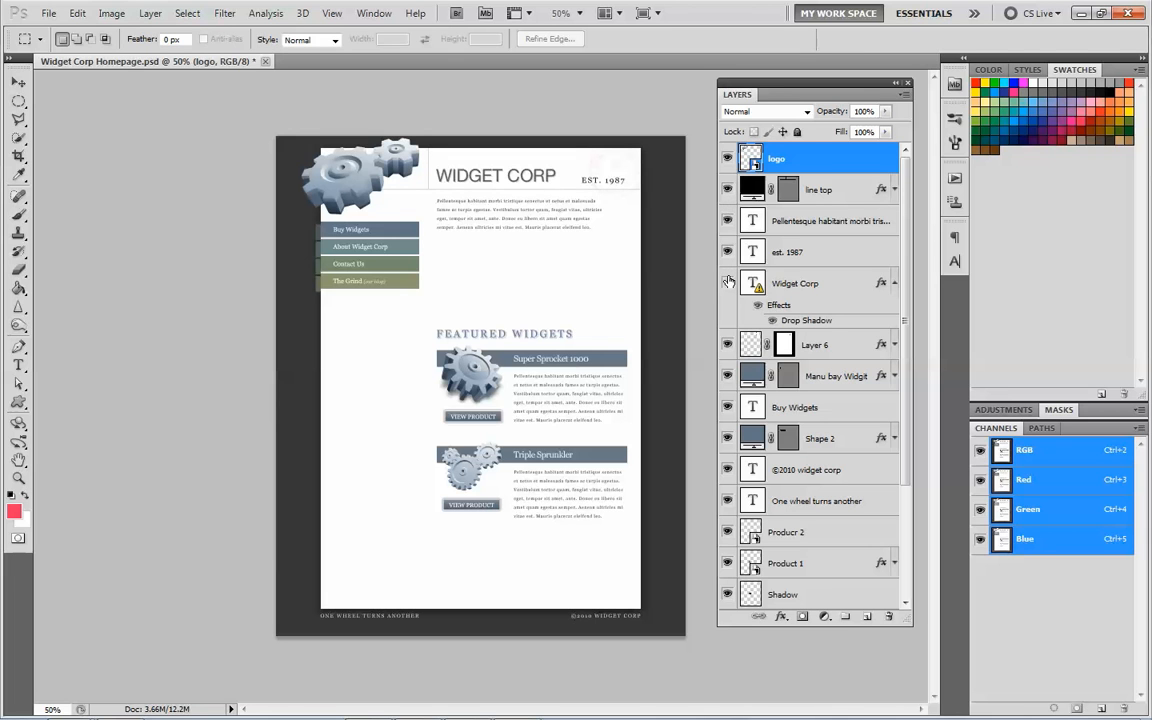
click(728, 283)
click(728, 283)
drag(752, 283, 760, 214)
Move the est. 1987 text layer between the Widget Corp layer and the intro paragraph layer.
click(728, 282)
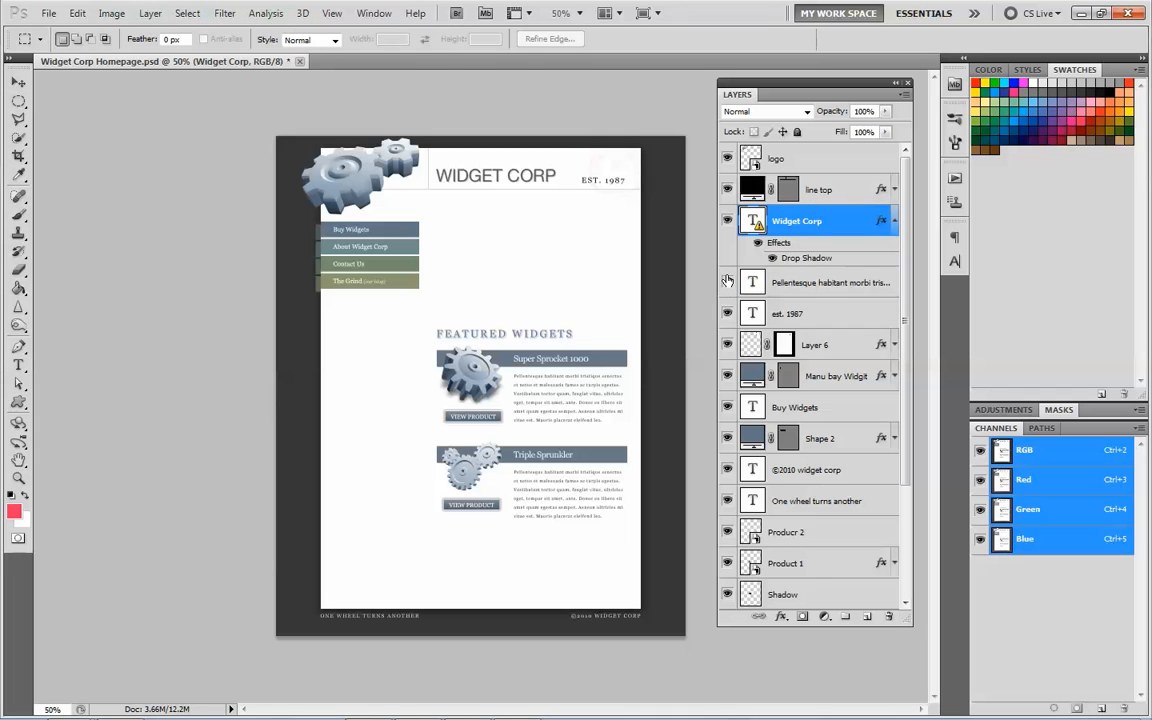
click(727, 282)
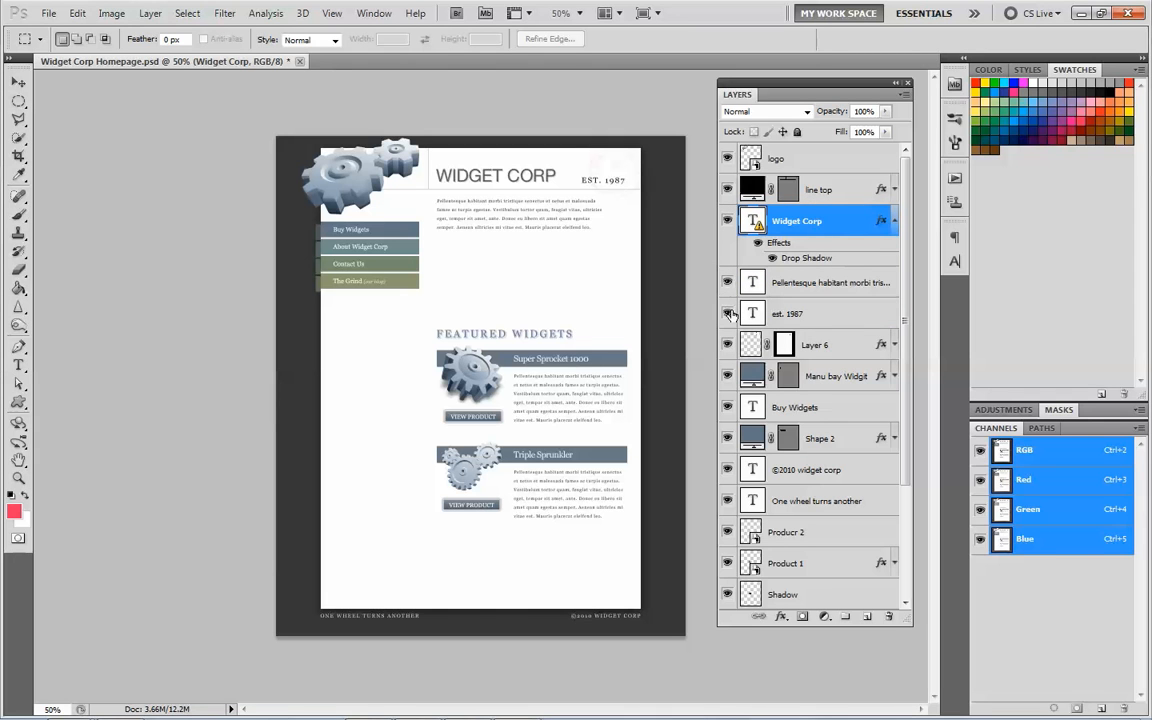
click(728, 313)
click(728, 313)
click(757, 316)
drag(758, 318, 762, 264)
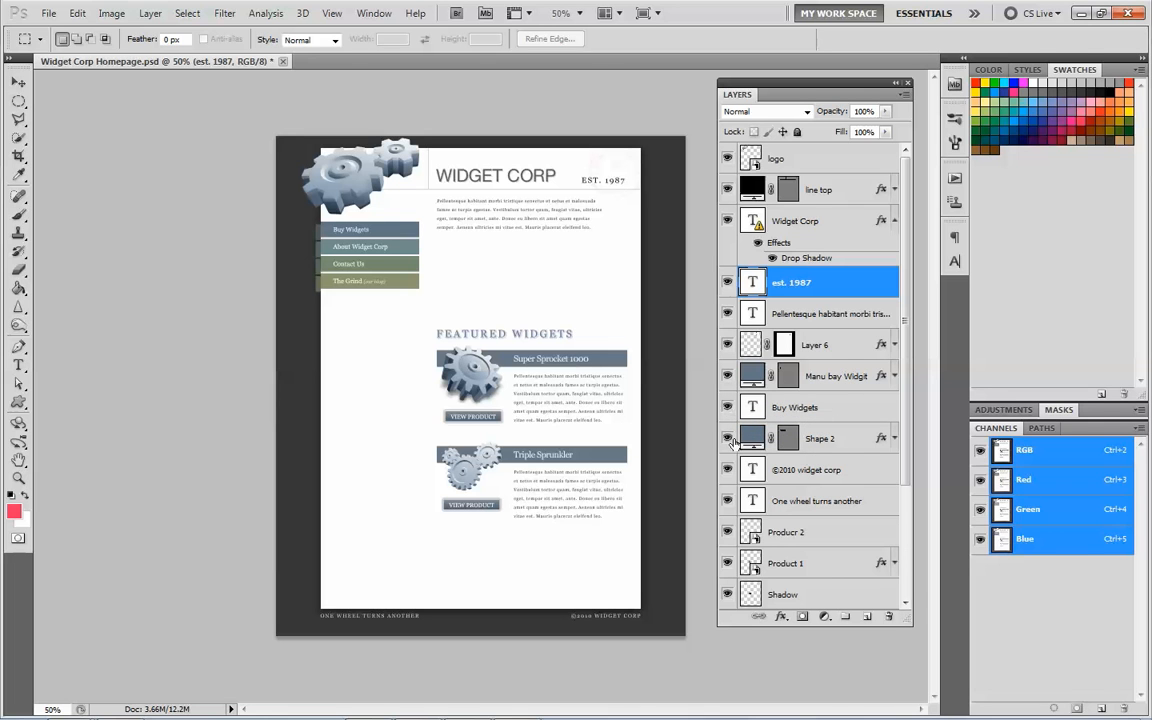
Move the copyright and "One wheel turns another" footer text layers together to just below the Shadow layer.
click(731, 469)
click(729, 469)
click(729, 501)
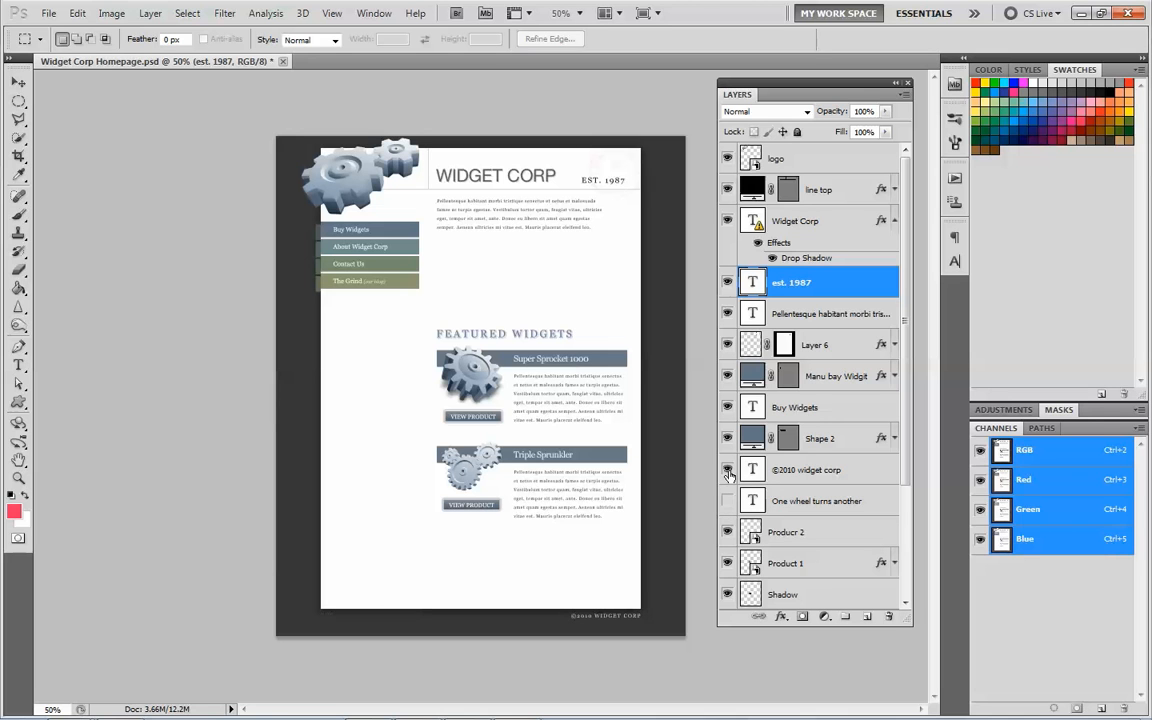
click(728, 501)
click(765, 501)
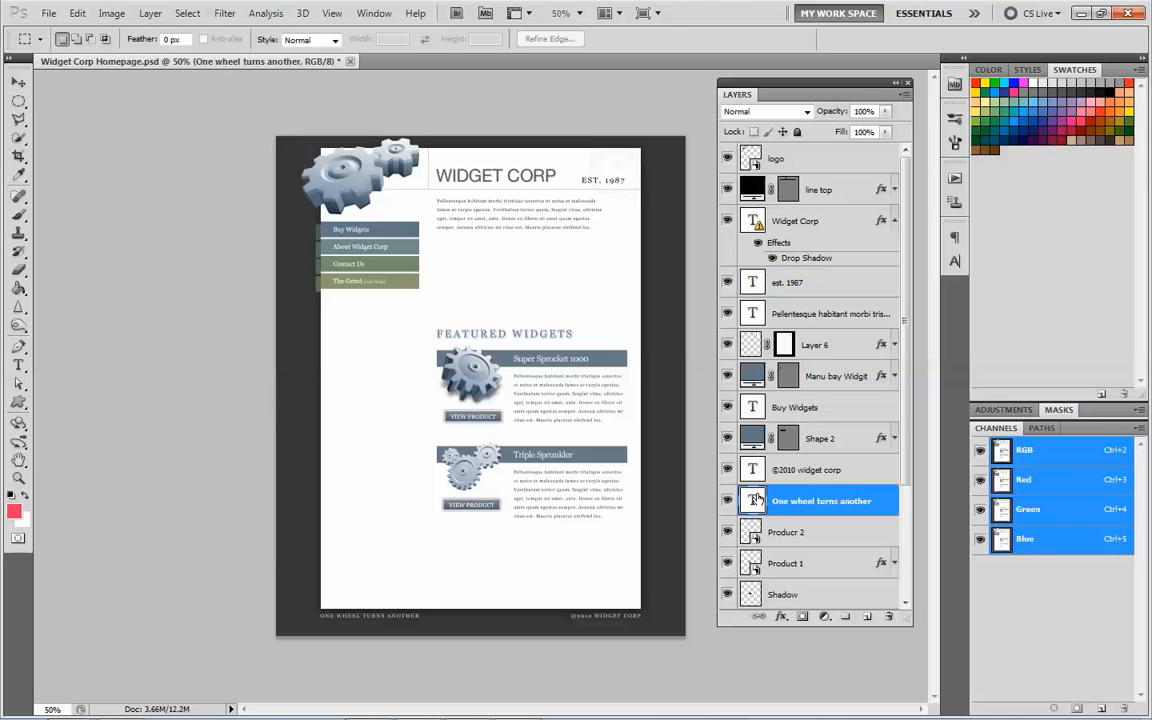
shift+click(765, 469)
drag(757, 499, 757, 606)
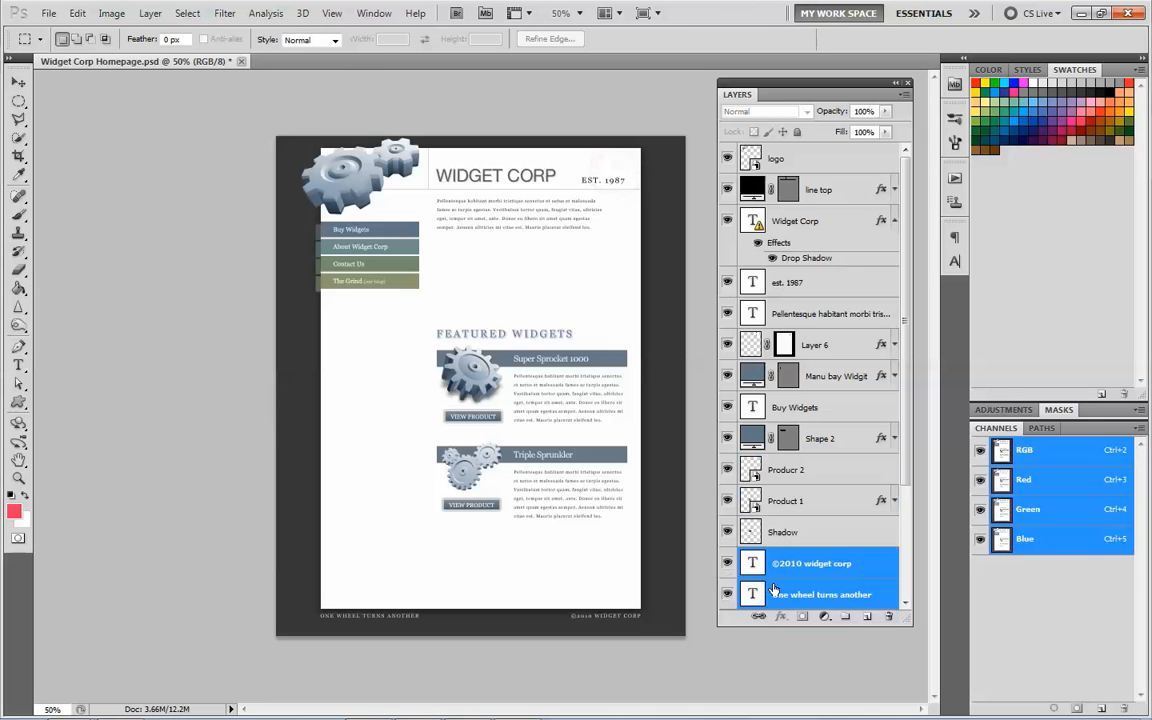
Reorder the product layers so Product 1 and its Shadow layer sit above Producr 2.
click(728, 469)
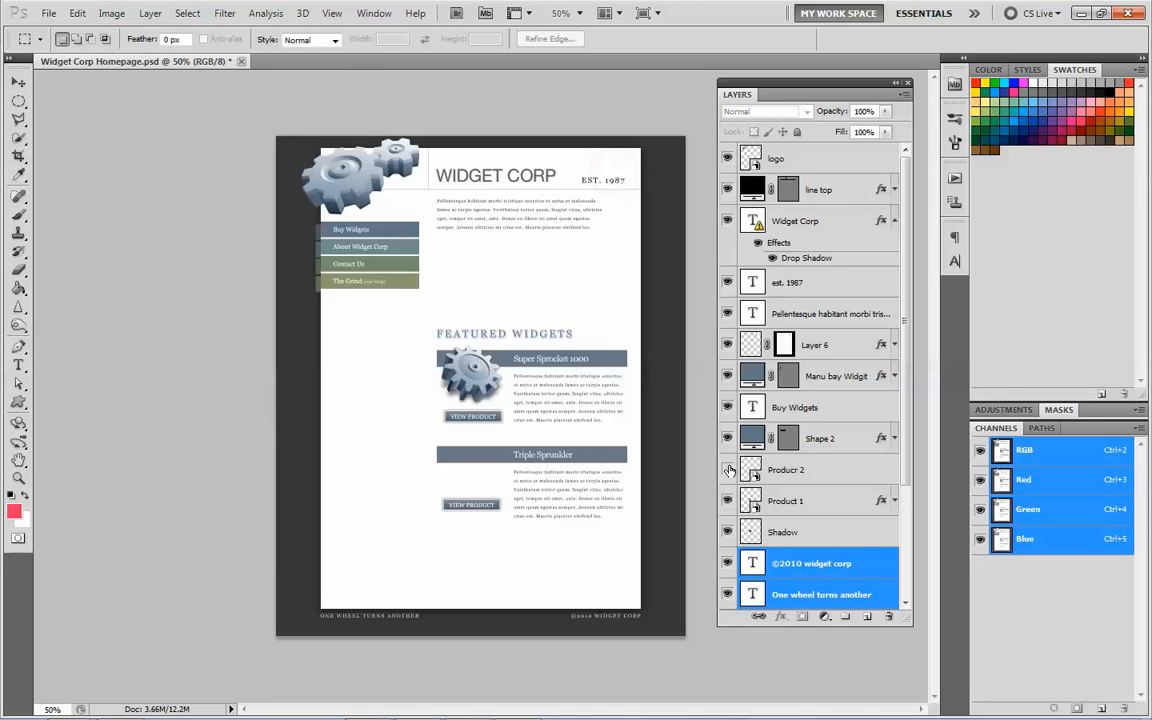
click(728, 469)
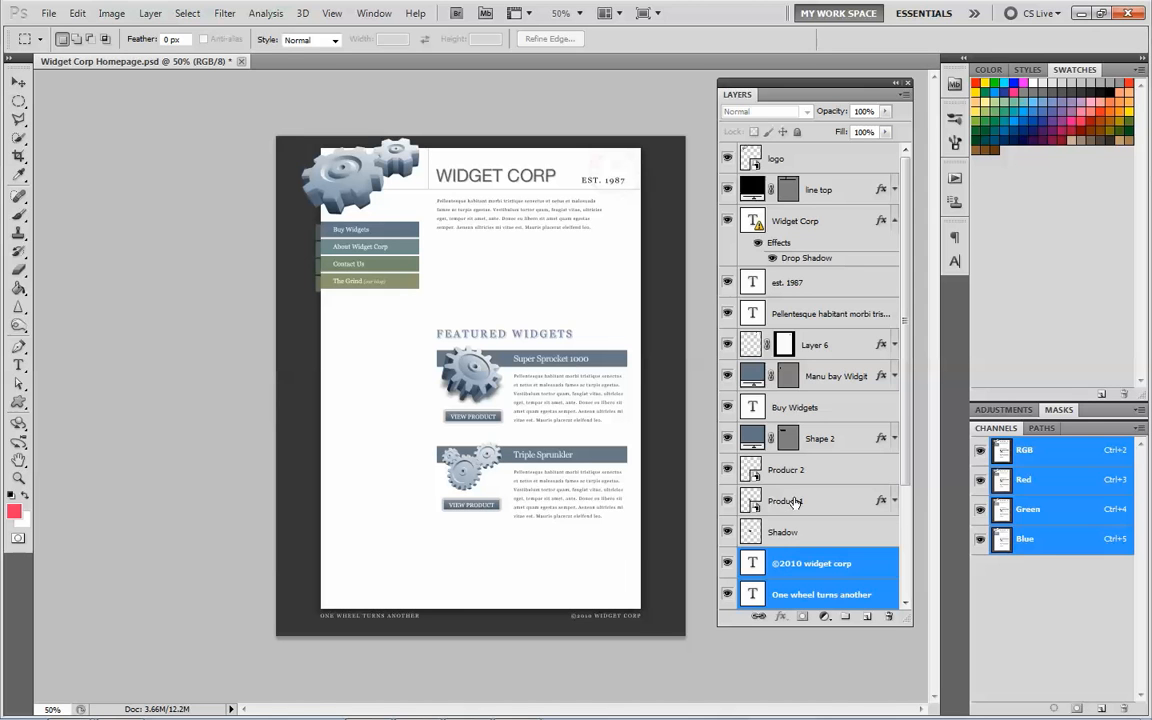
mouse_move(748, 469)
mouse_down()
mouse_move(753, 531)
mouse_move(758, 484)
mouse_up()
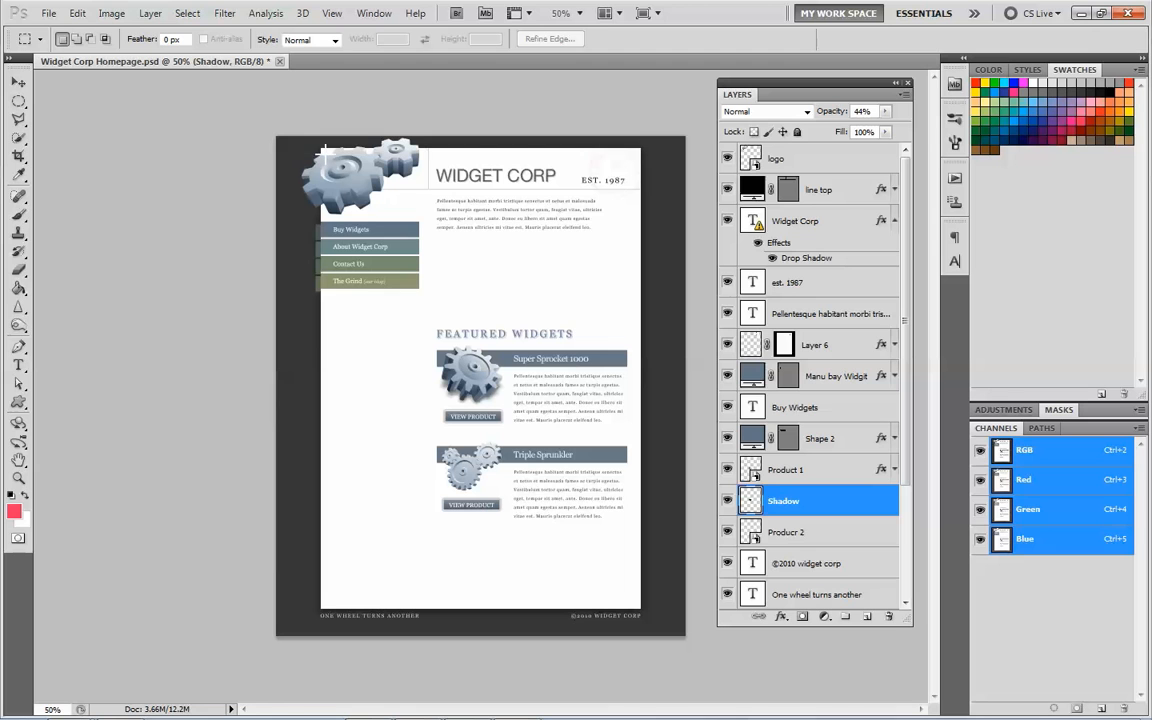
Group the layers from logo down to the intro paragraph as "header", and clear the marquee selection around the header area.
drag(320, 148, 571, 226)
drag(668, 253, 633, 187)
click(776, 158)
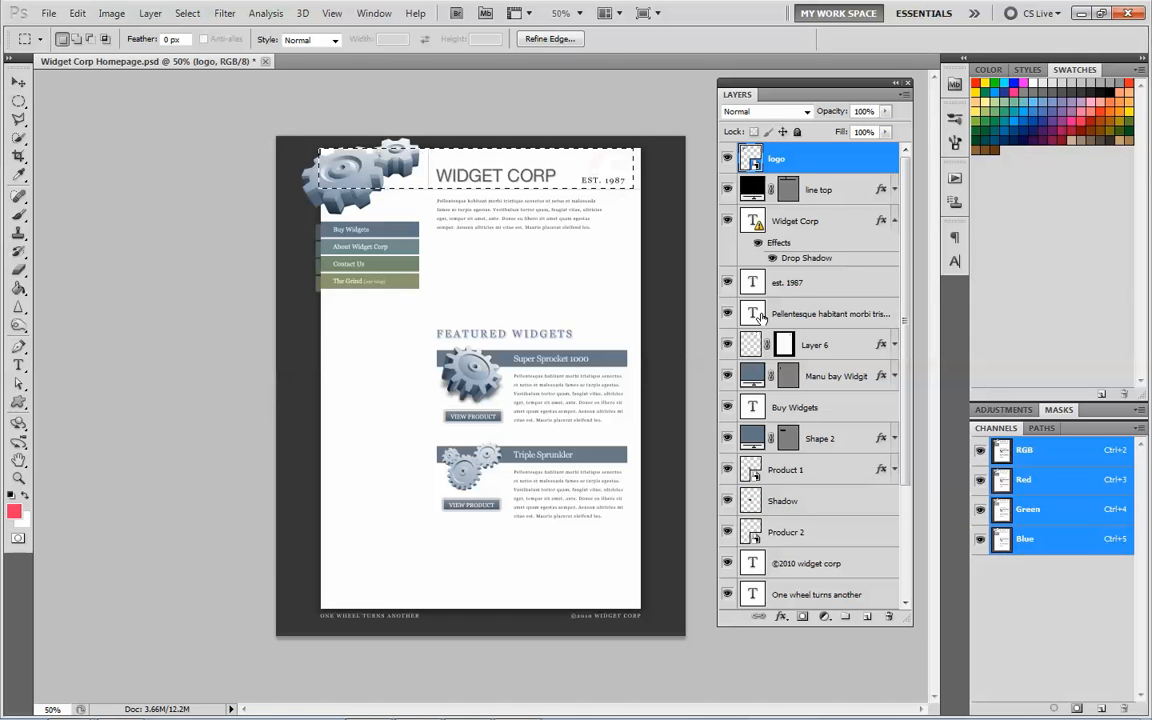
shift+click(757, 318)
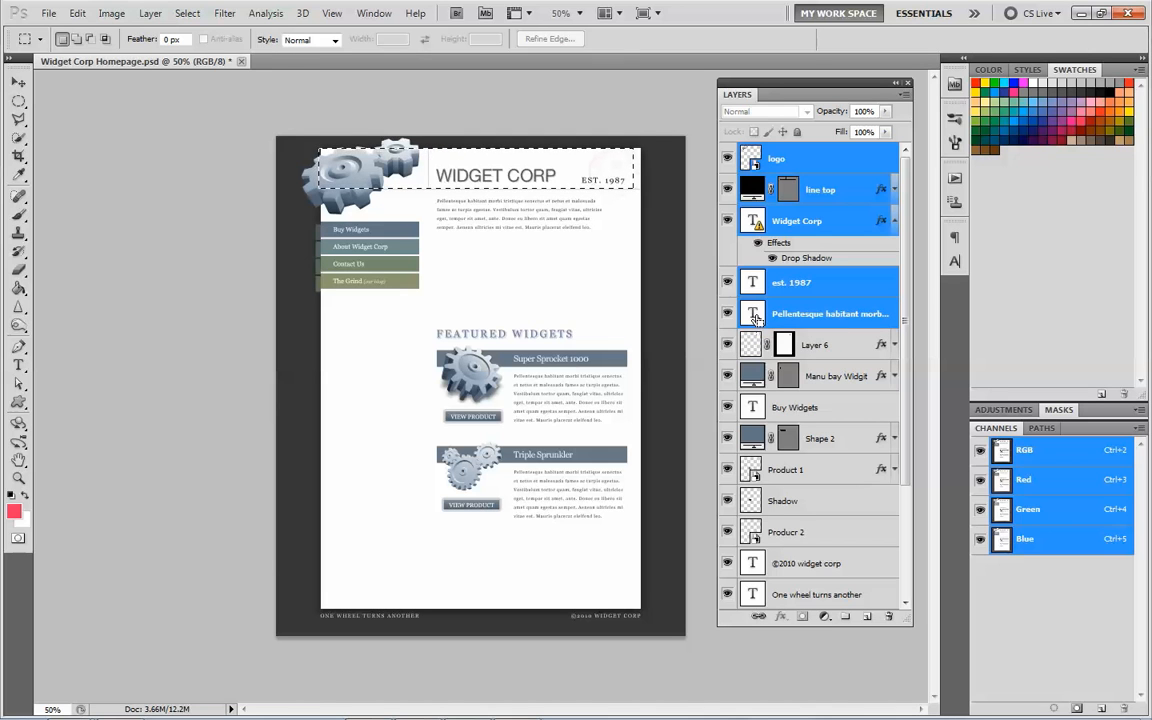
key(ctrl+g)
double_click(760, 153)
text(header)
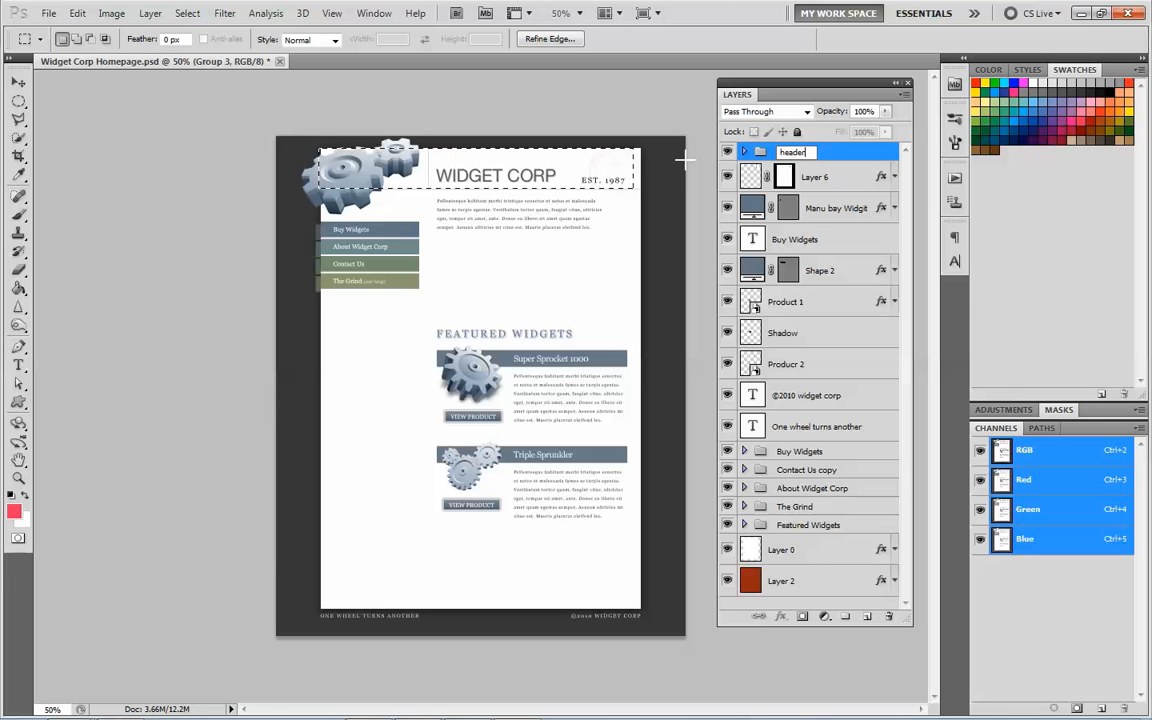
click(750, 178)
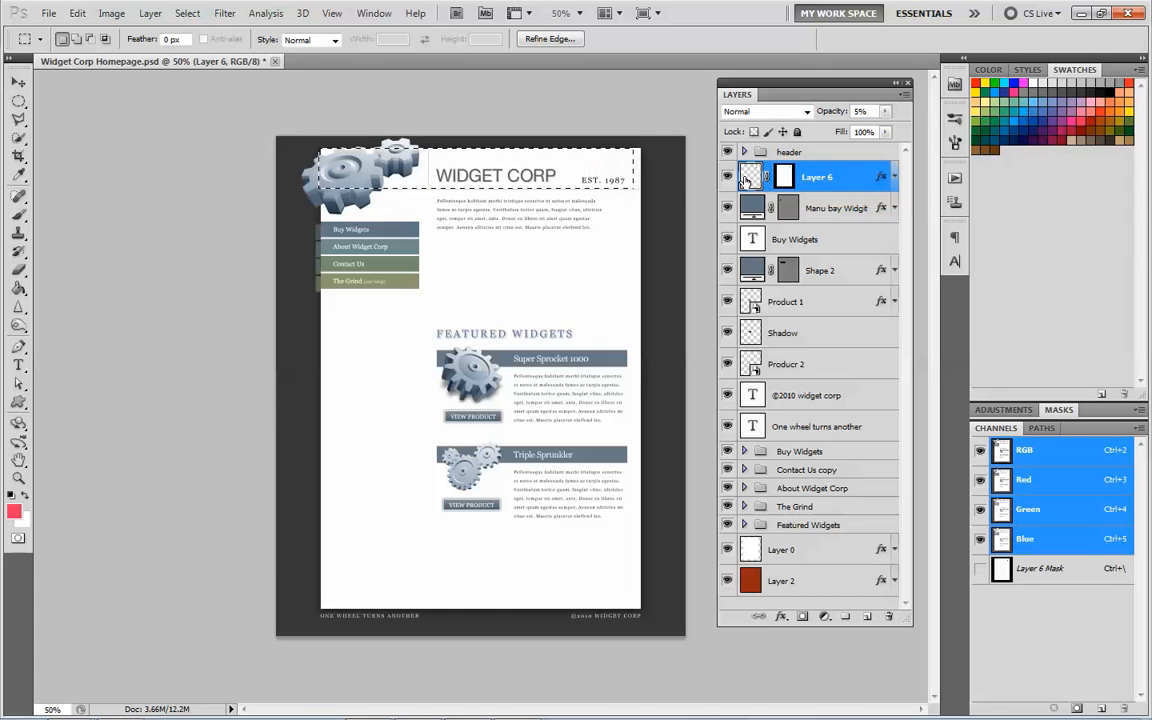
key(ctrl+d)
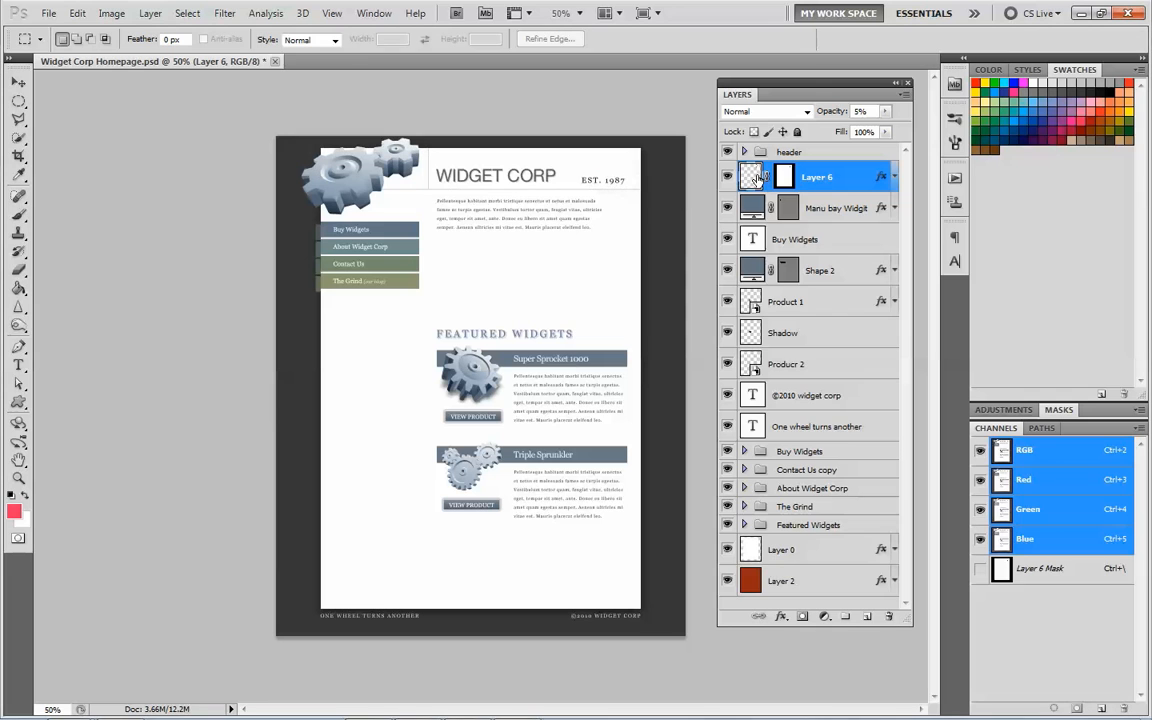
Delete Layer 6, and group the Manu bay Widgit, Buy Widgets and Shape 2 layers as "Navigations".
key(Delete)
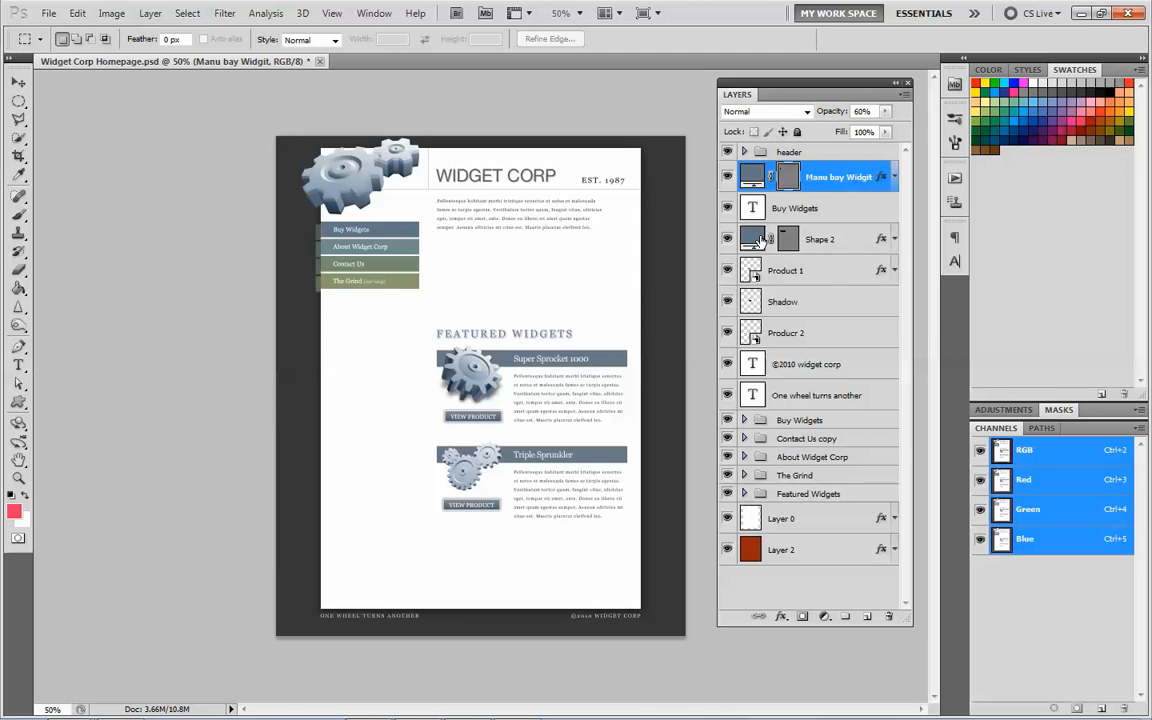
shift+click(760, 240)
click(727, 240)
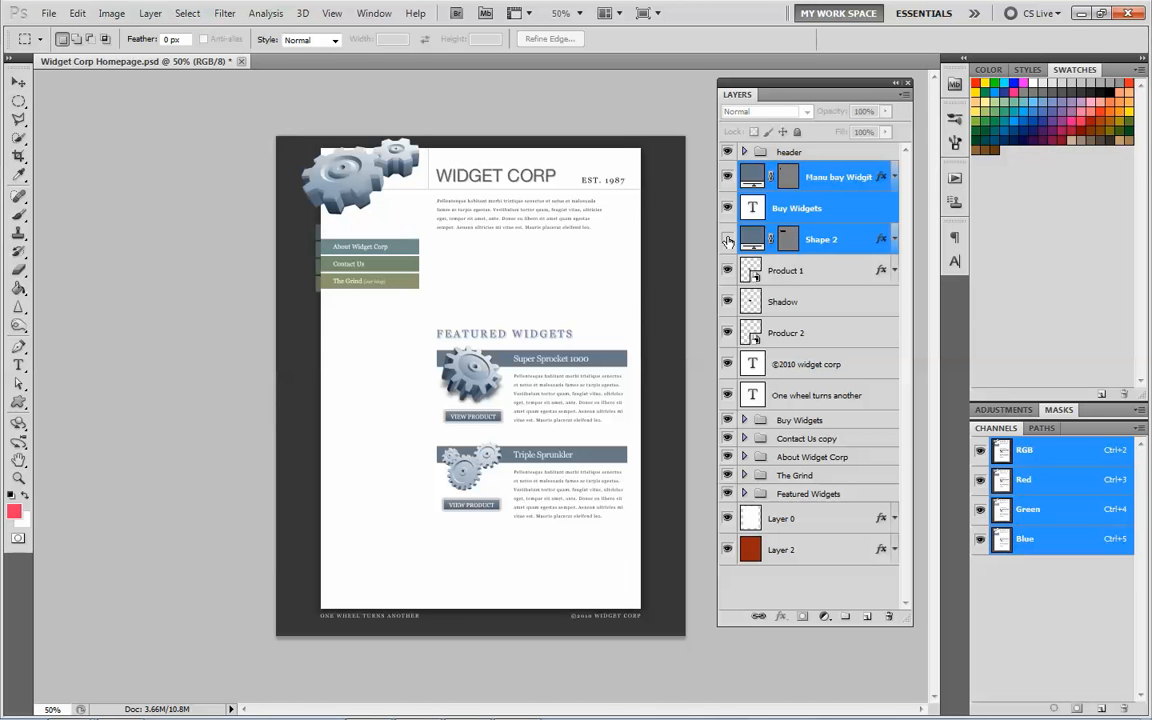
click(727, 240)
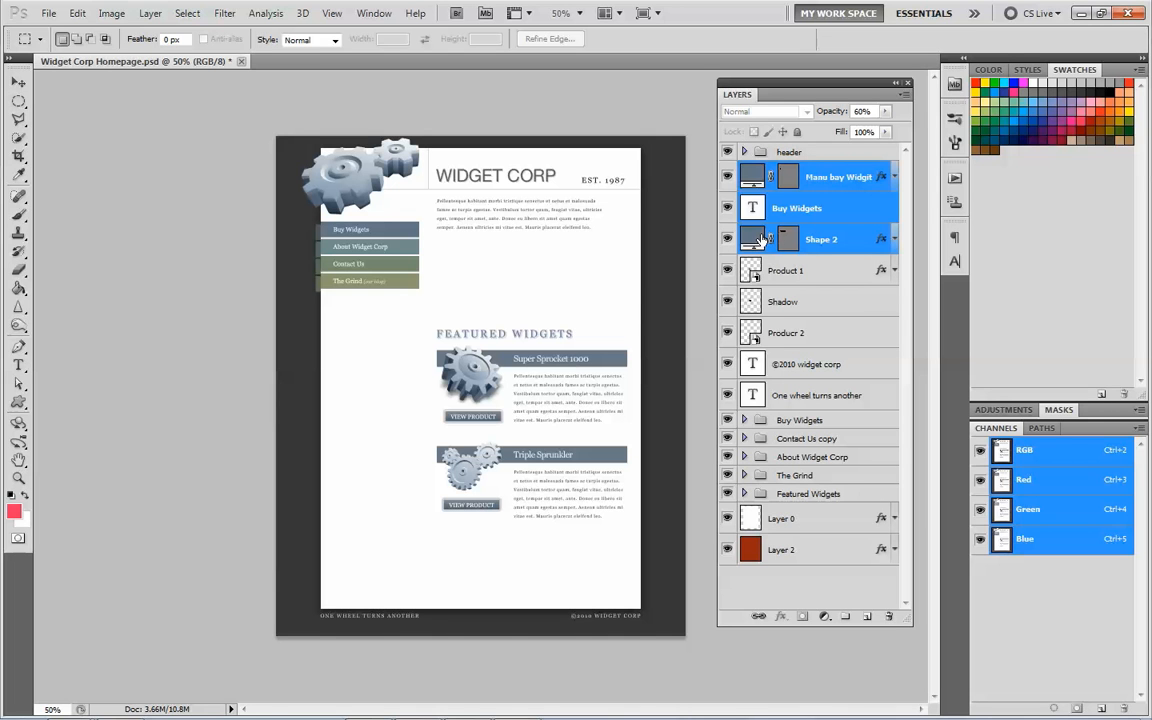
drag(756, 238, 846, 617)
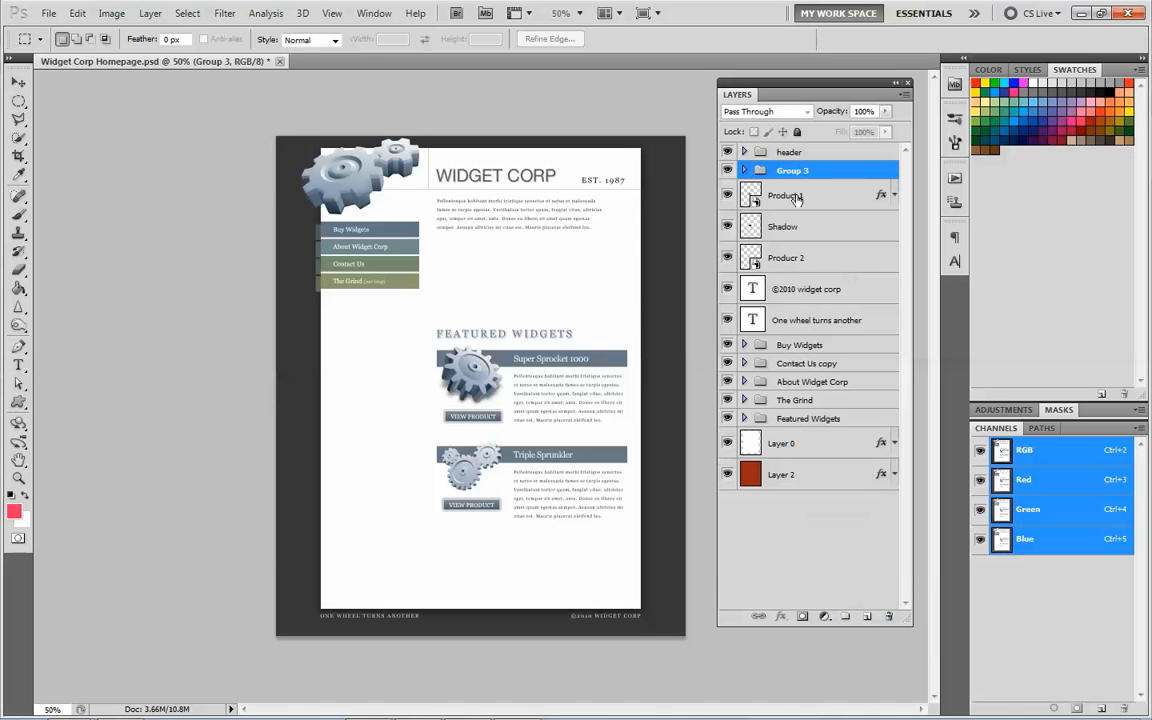
double_click(799, 172)
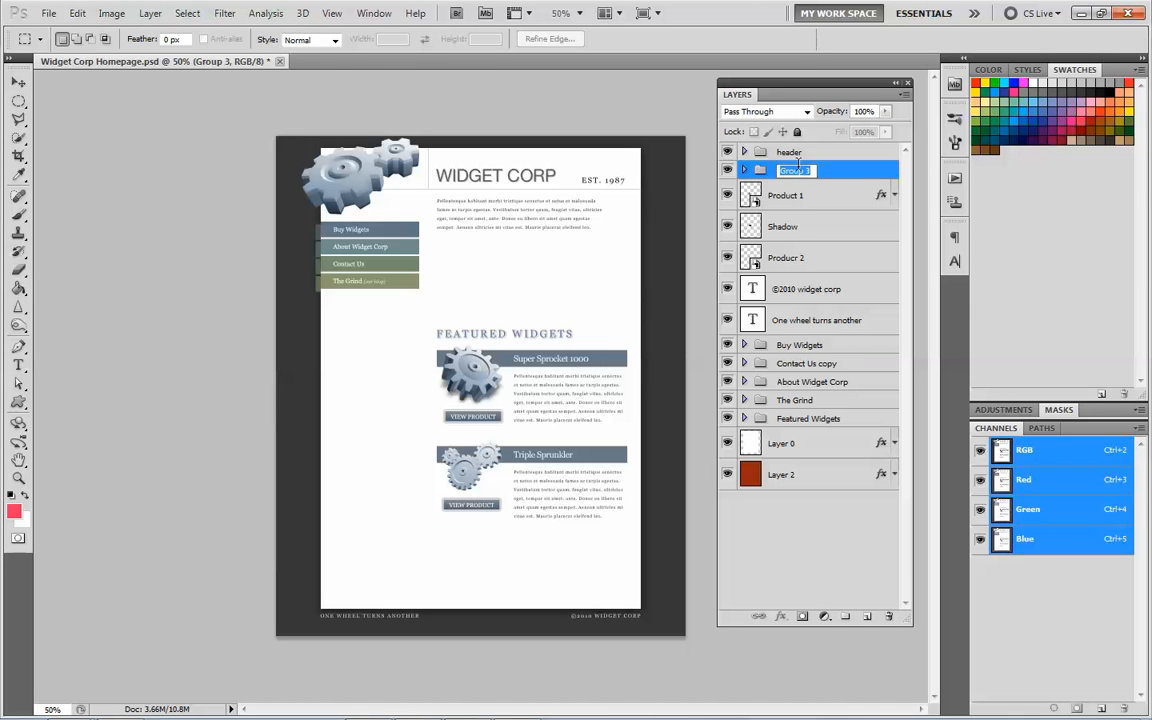
text(Navigation)
click(745, 196)
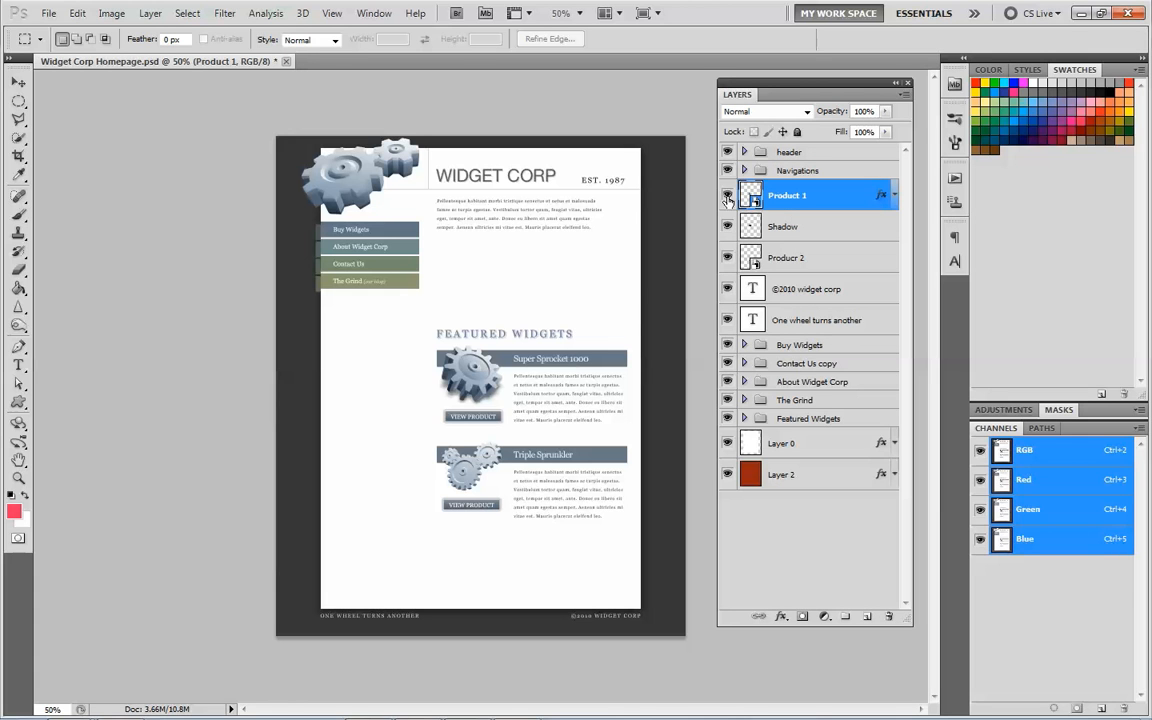
Check which artwork the Product 1, Shadow and Producr 2 layers hold, and group them as "product".
click(728, 196)
click(727, 227)
click(727, 258)
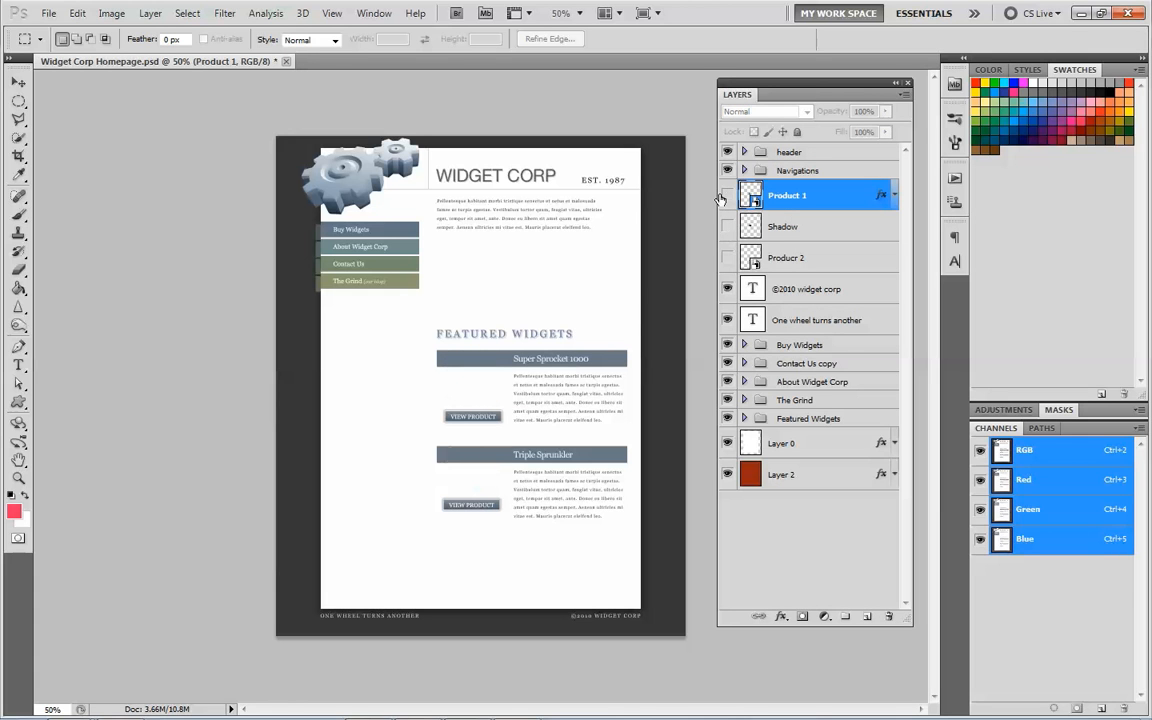
click(727, 196)
click(727, 227)
click(727, 258)
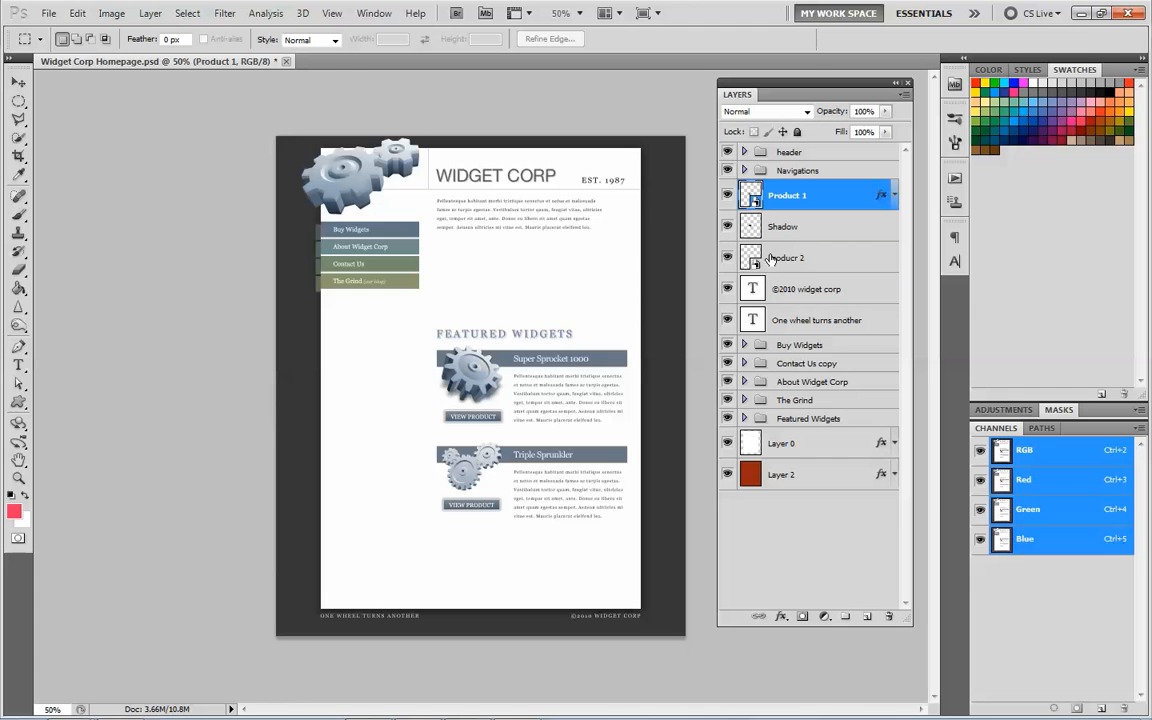
click(770, 258)
shift+click(765, 195)
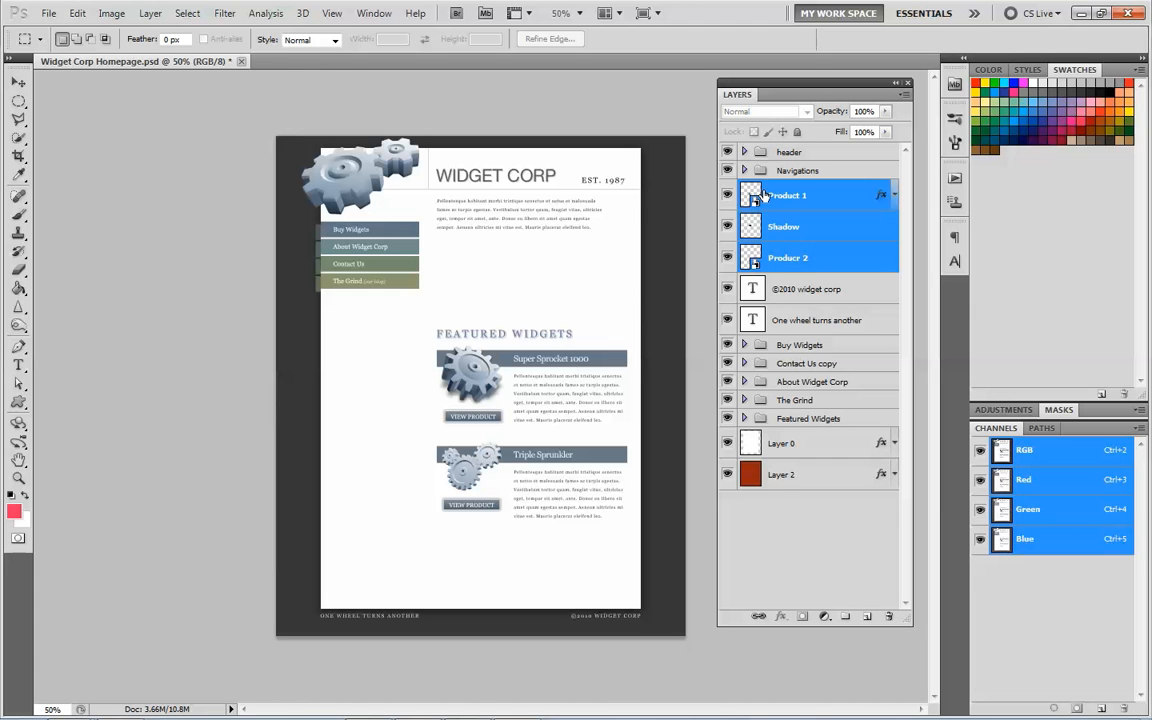
key(ctrl+g)
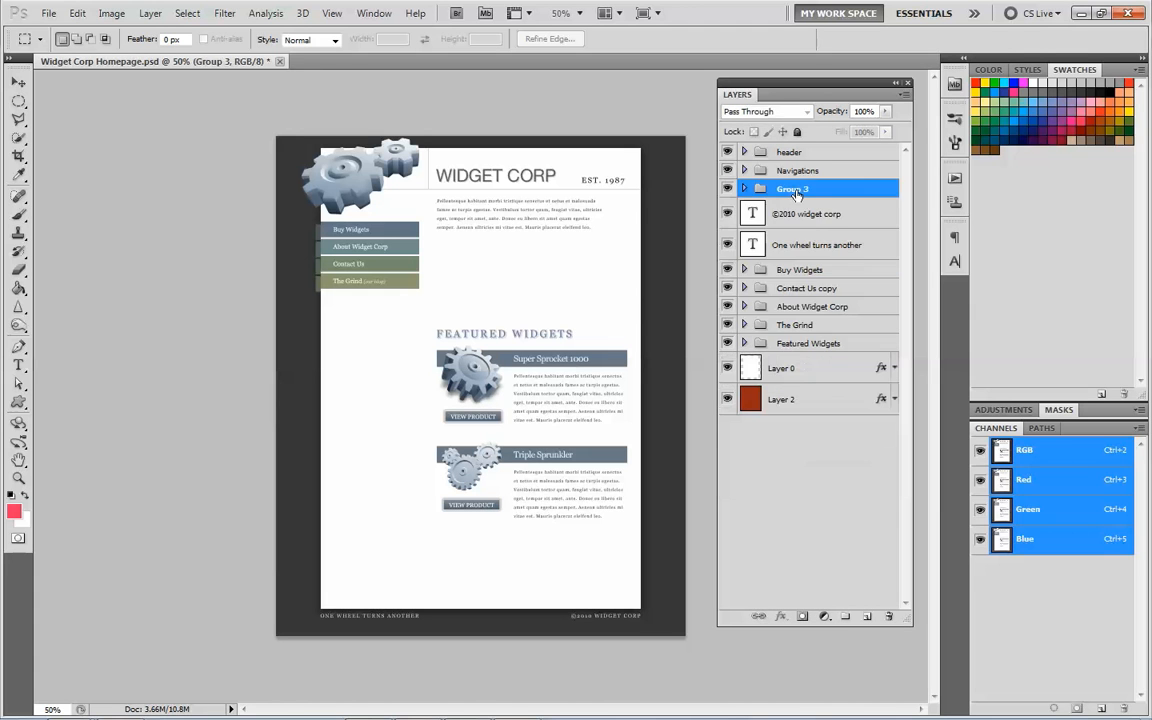
double_click(795, 189)
text(product)
click(781, 216)
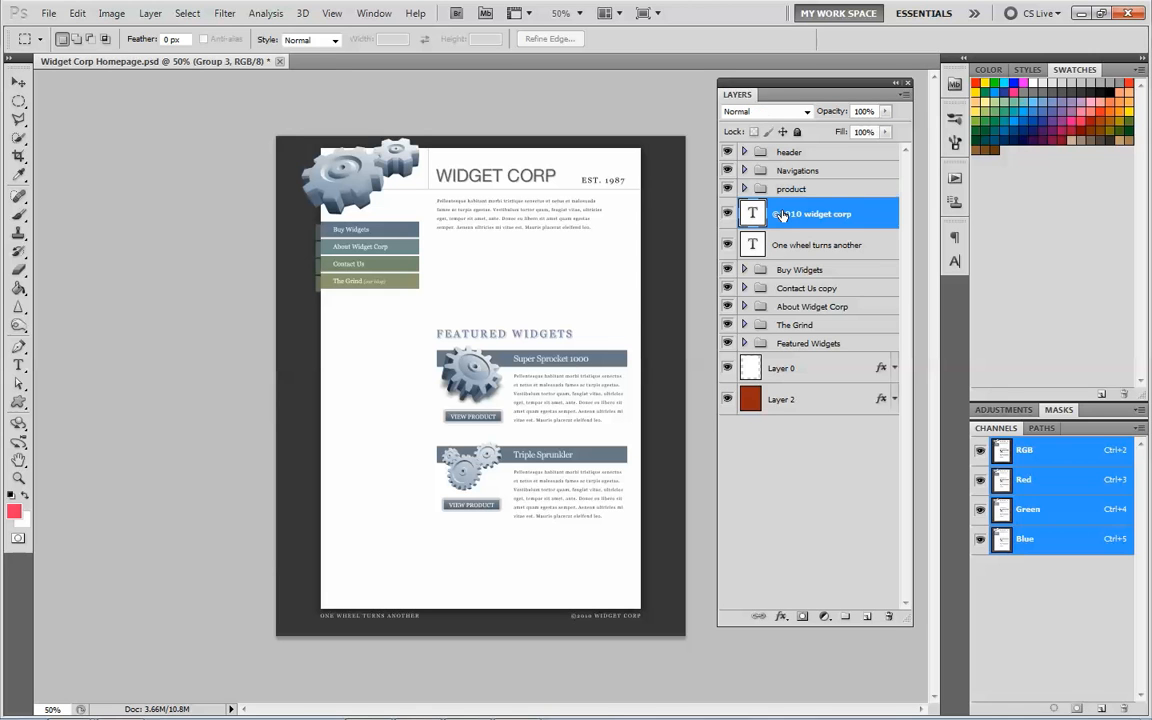
Group the ©2010 widget corp and One wheel turns another text layers as "footer".
click(776, 243)
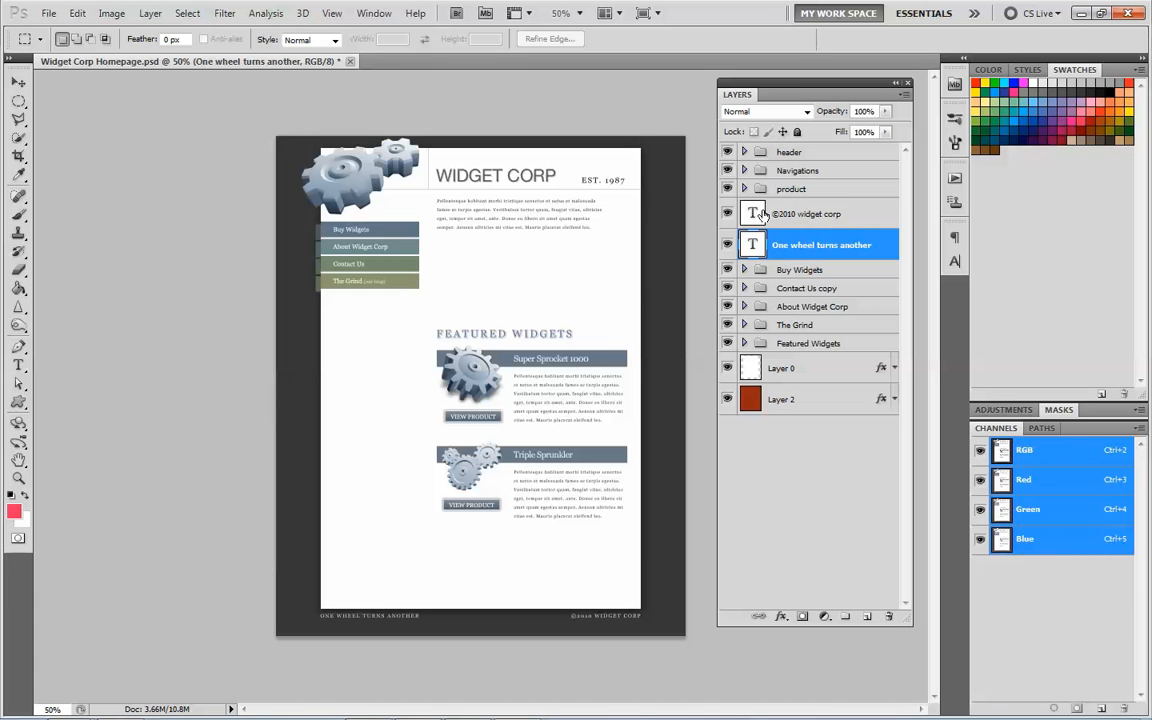
shift+click(762, 215)
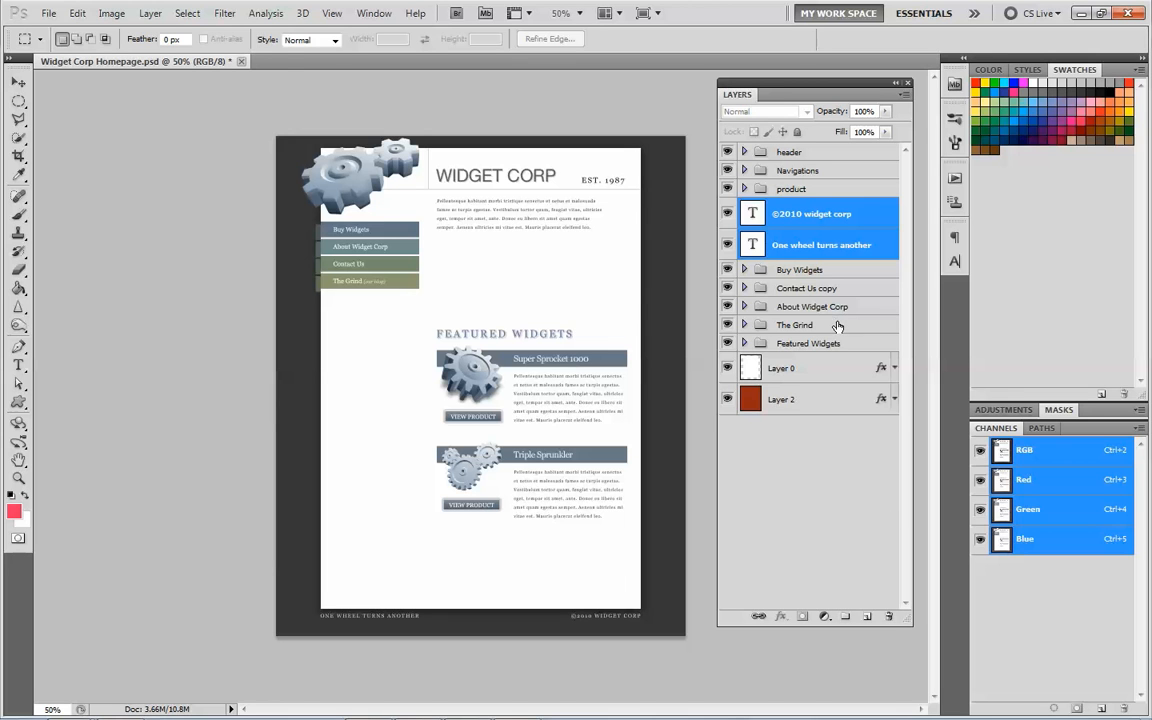
key(ctrl+g)
double_click(794, 207)
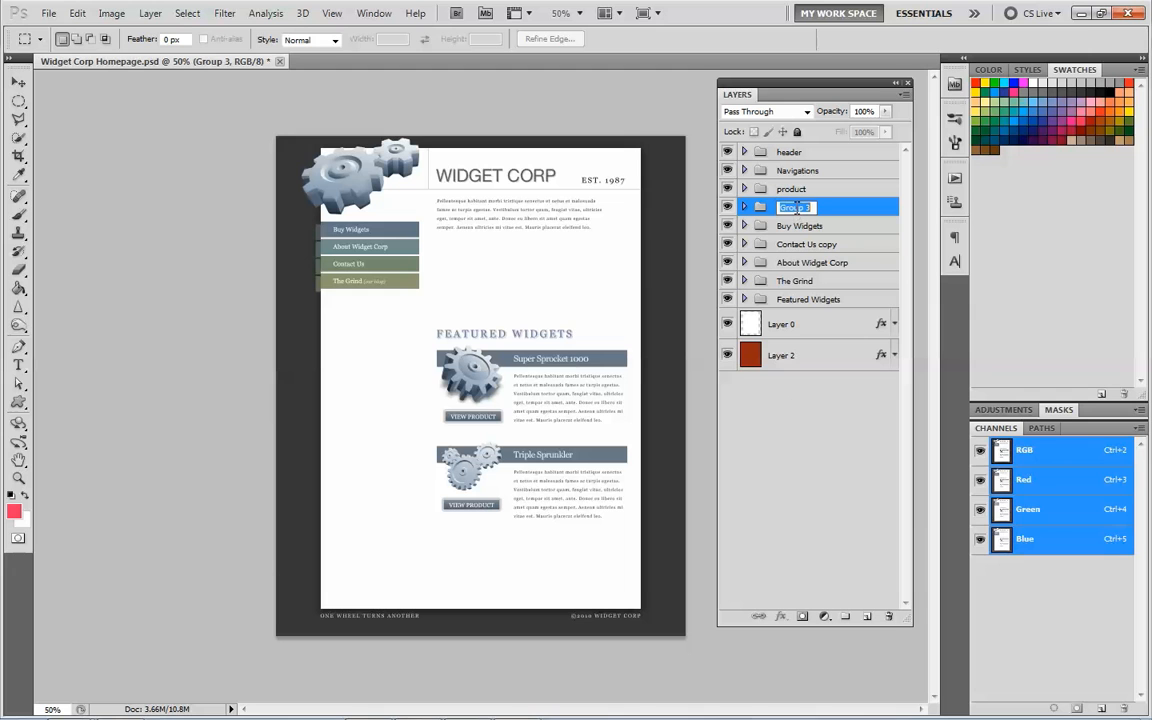
text(footer)
click(848, 432)
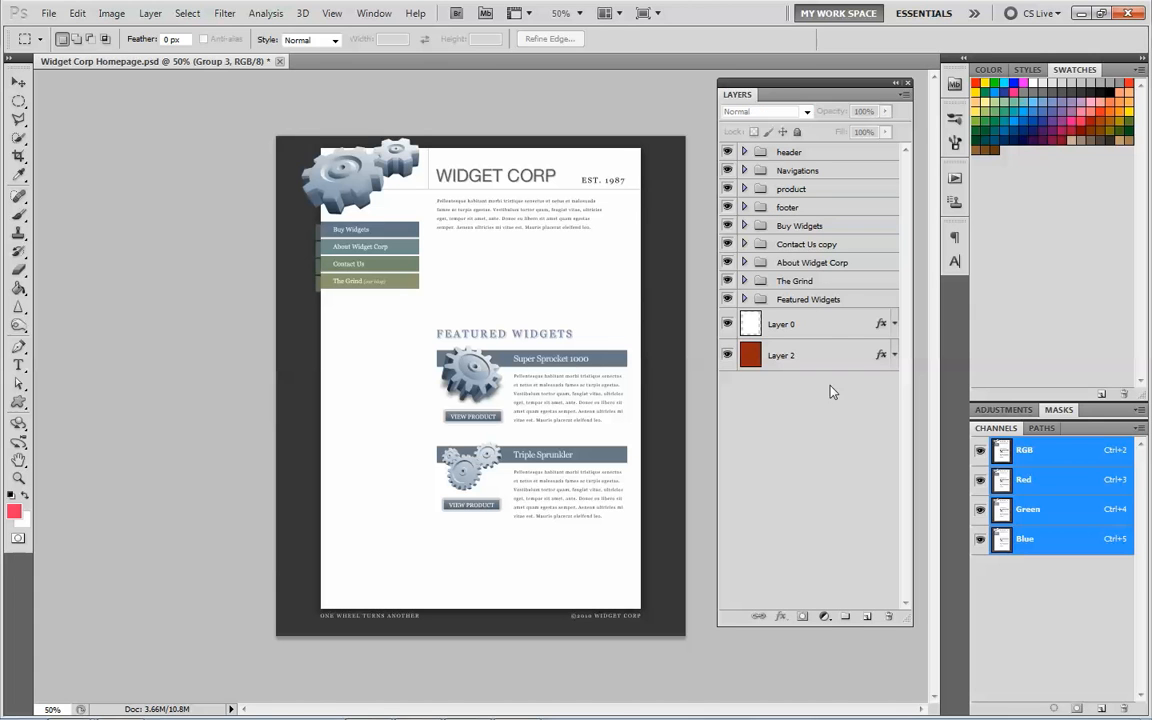
Check what the existing groups under footer contain, and move the footer group between Featured Widgets and Layer 0.
click(727, 245)
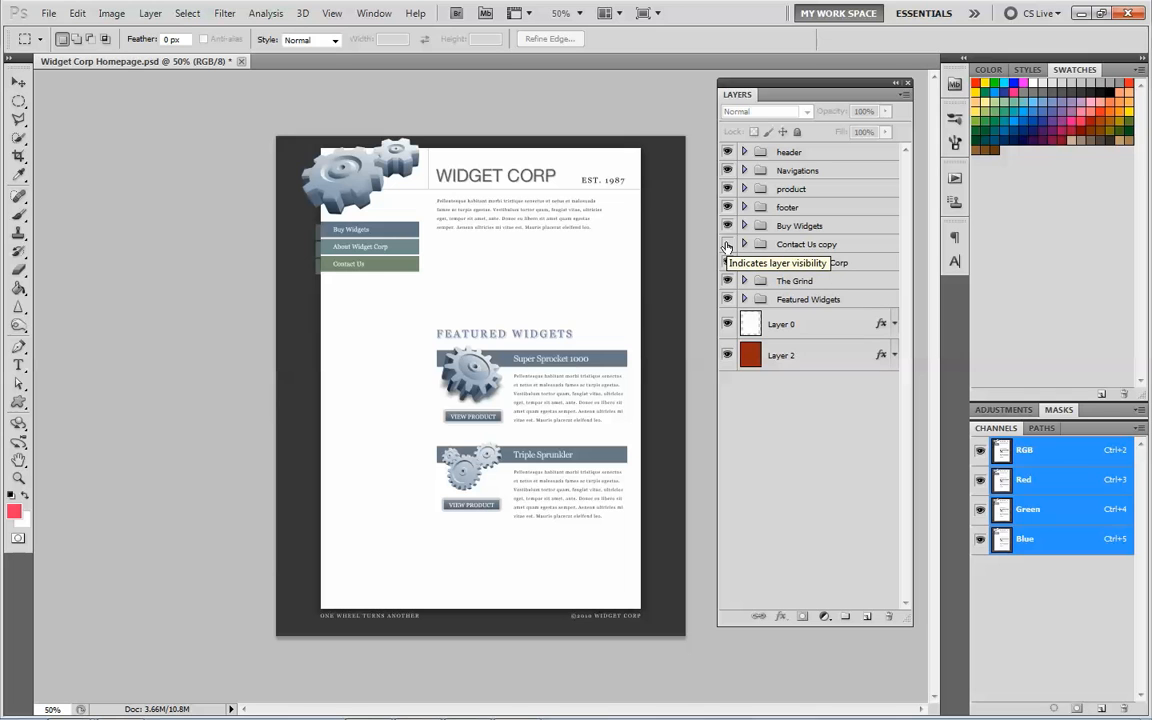
click(727, 245)
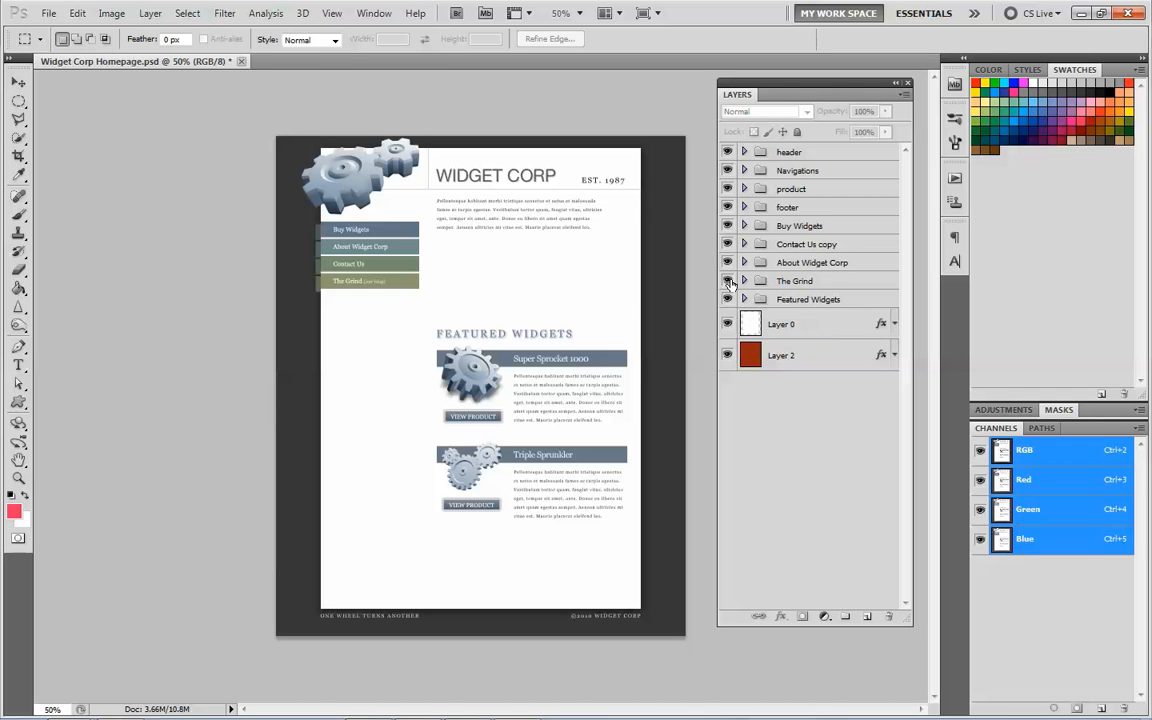
click(729, 282)
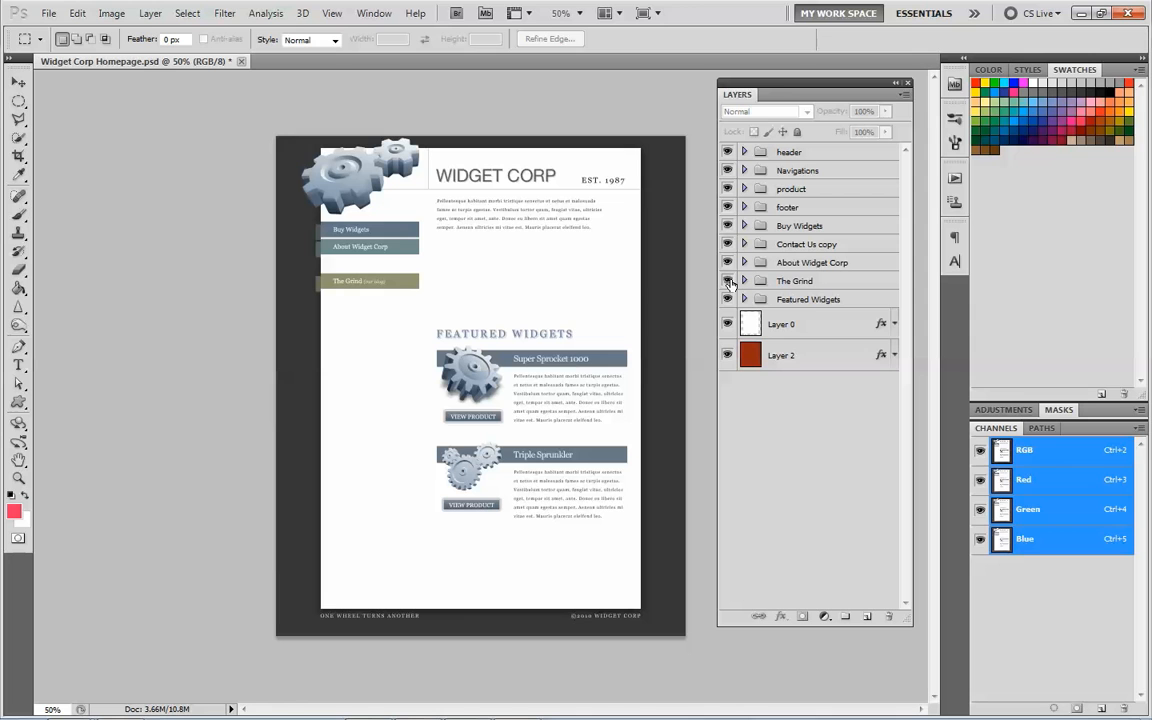
click(729, 282)
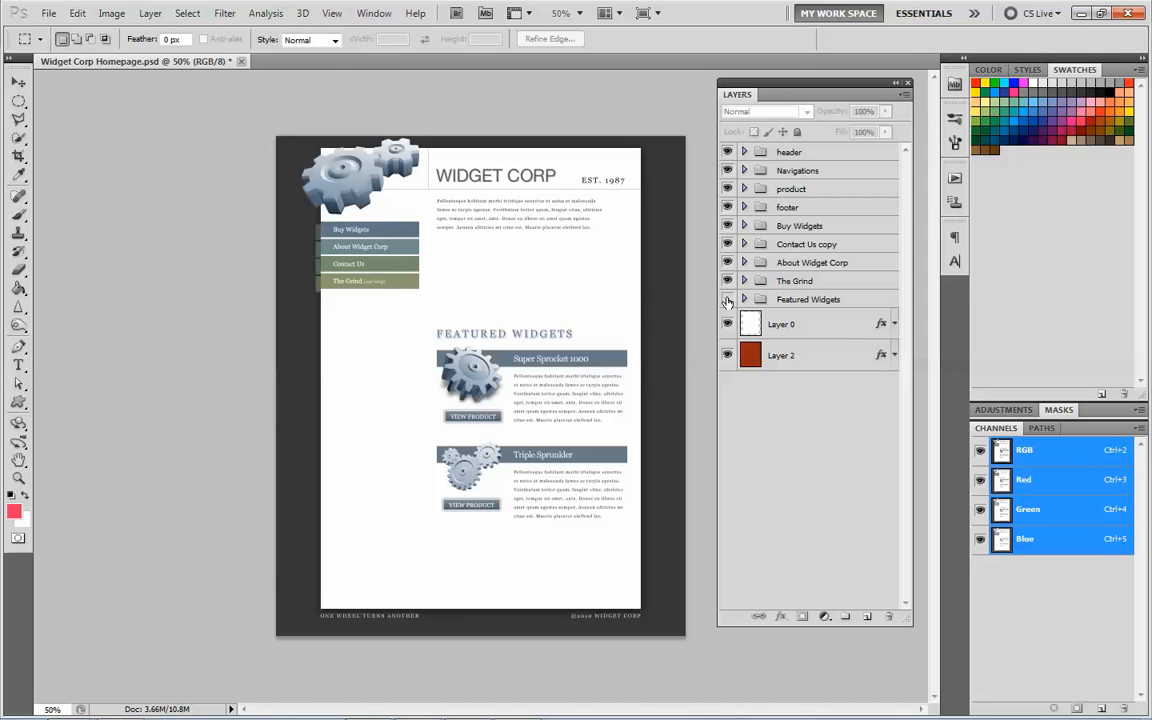
click(727, 300)
click(727, 300)
click(761, 208)
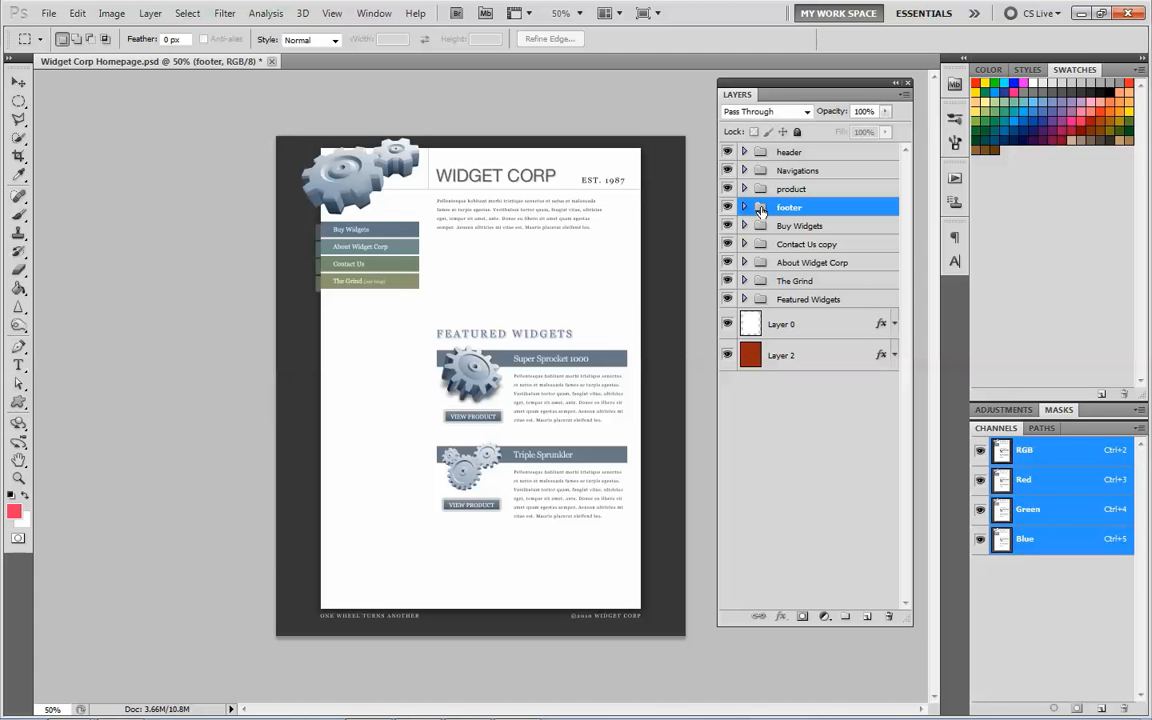
drag(761, 210, 764, 320)
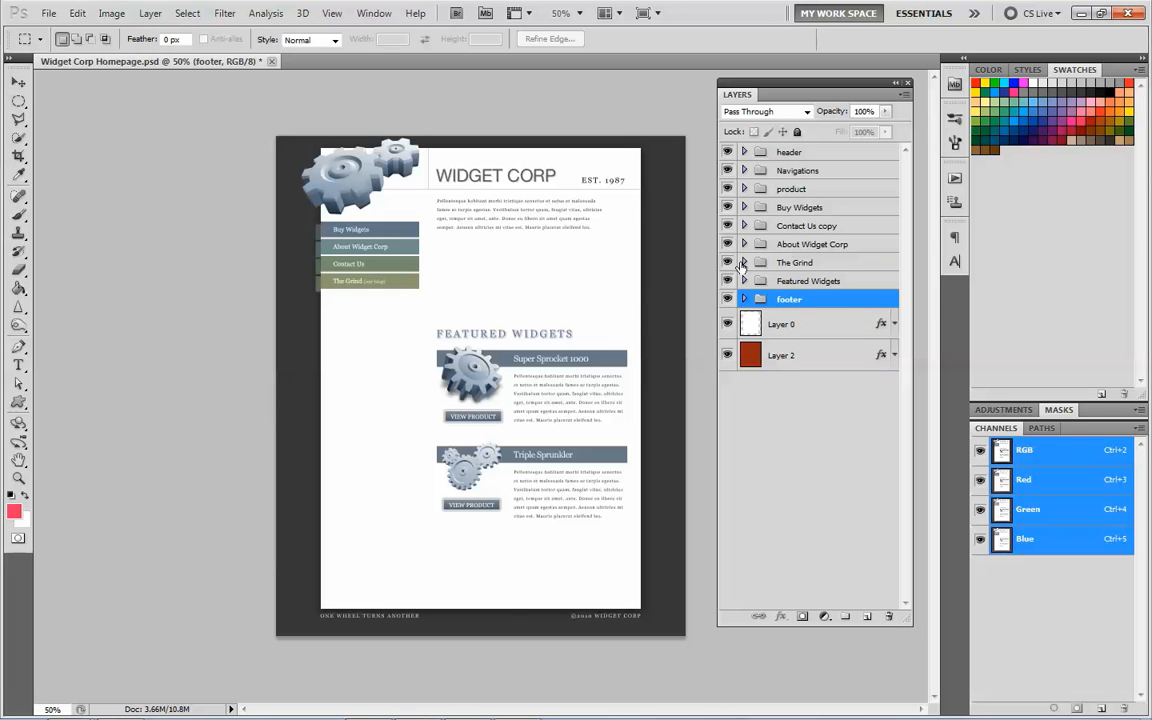
Check the The Grind and About Widget Corp groups' artwork, and move the Featured Widgets and footer groups into Navigations.
click(728, 262)
click(728, 262)
click(728, 244)
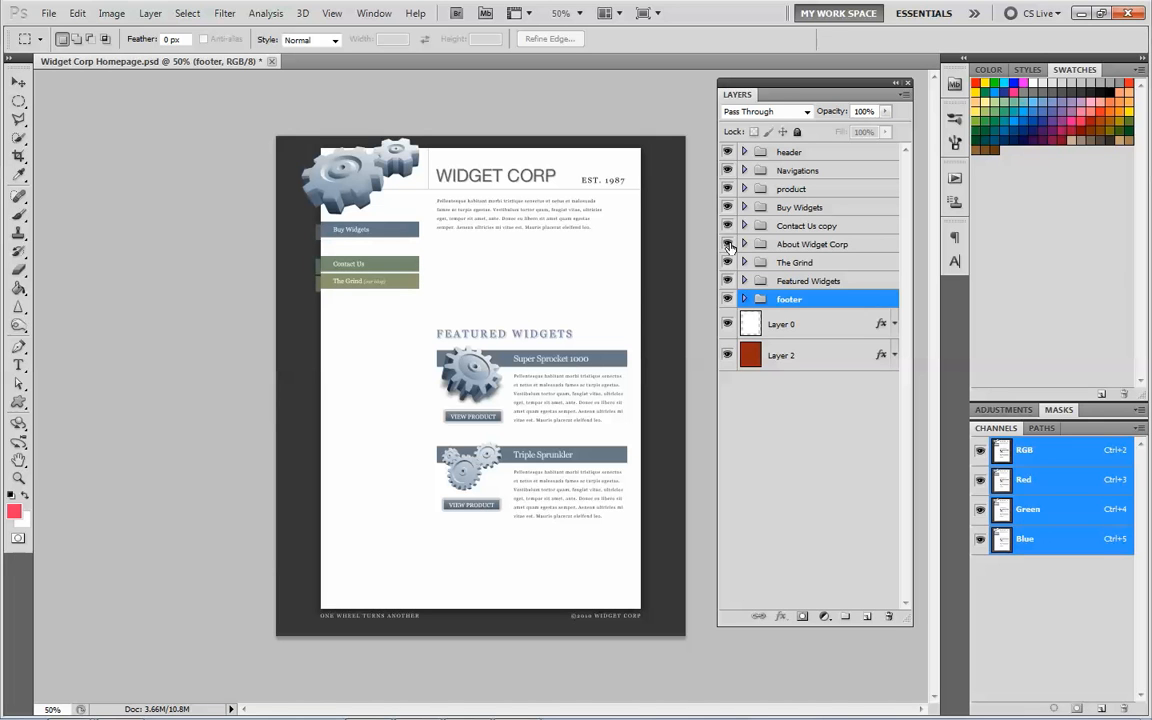
click(728, 244)
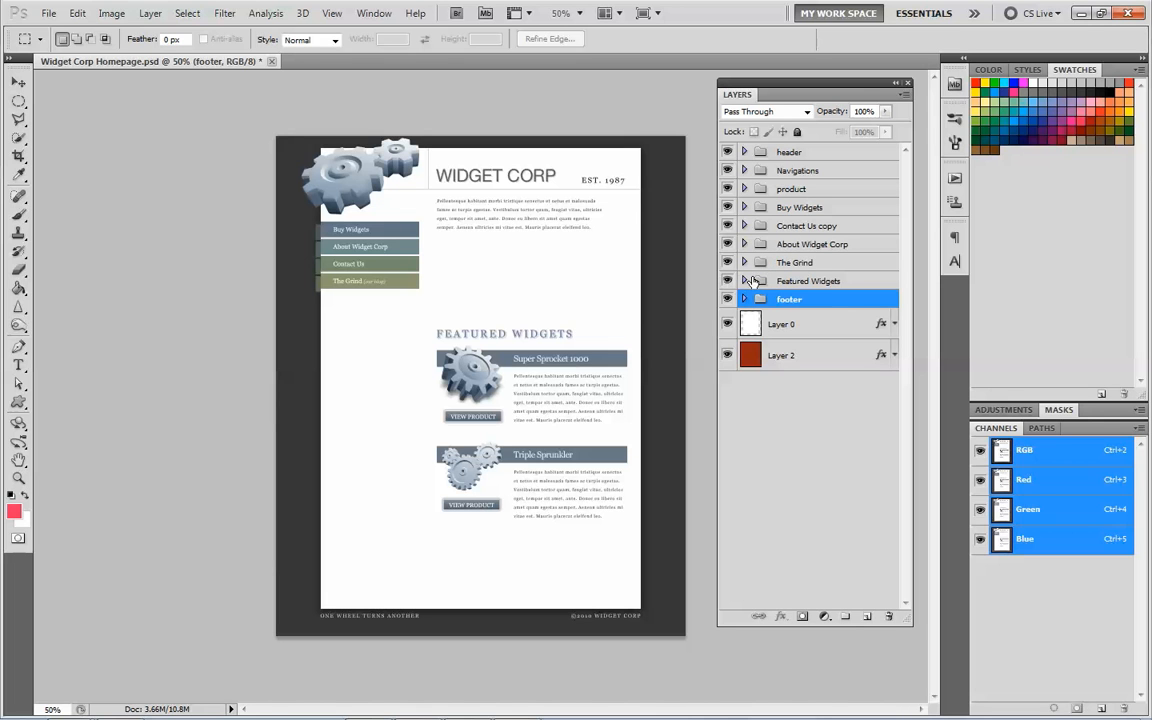
shift+click(760, 281)
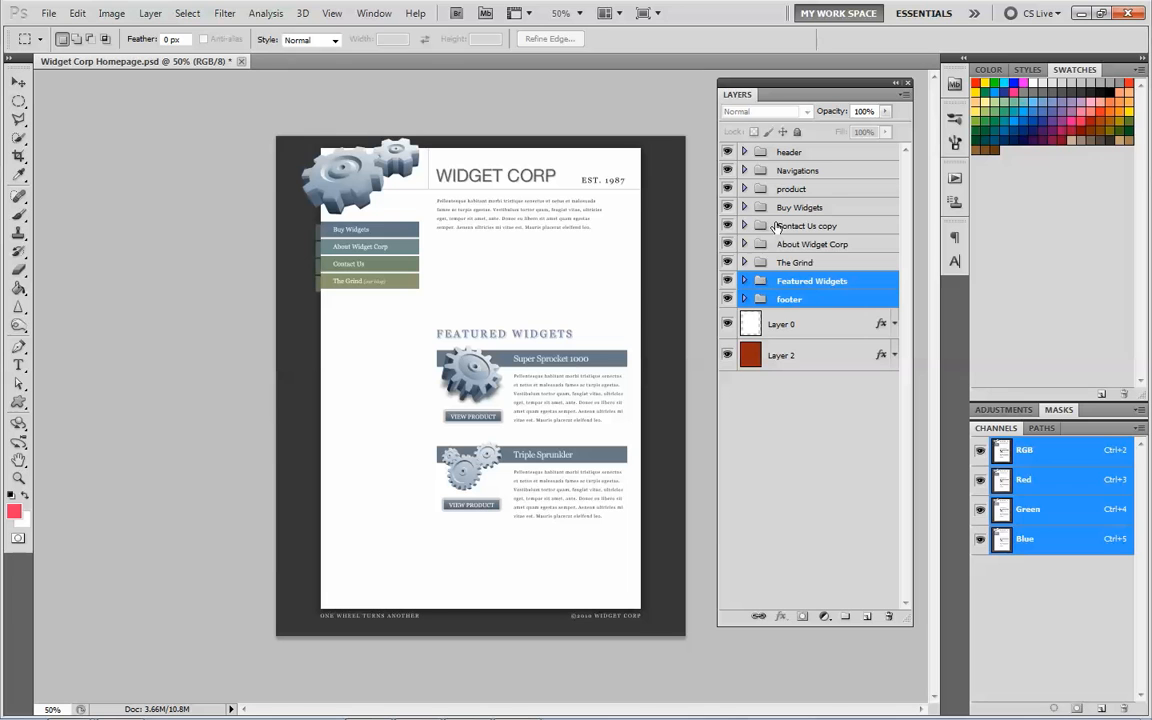
drag(765, 283, 766, 171)
Move the About Widget Corp group into the Navigations group.
click(765, 244)
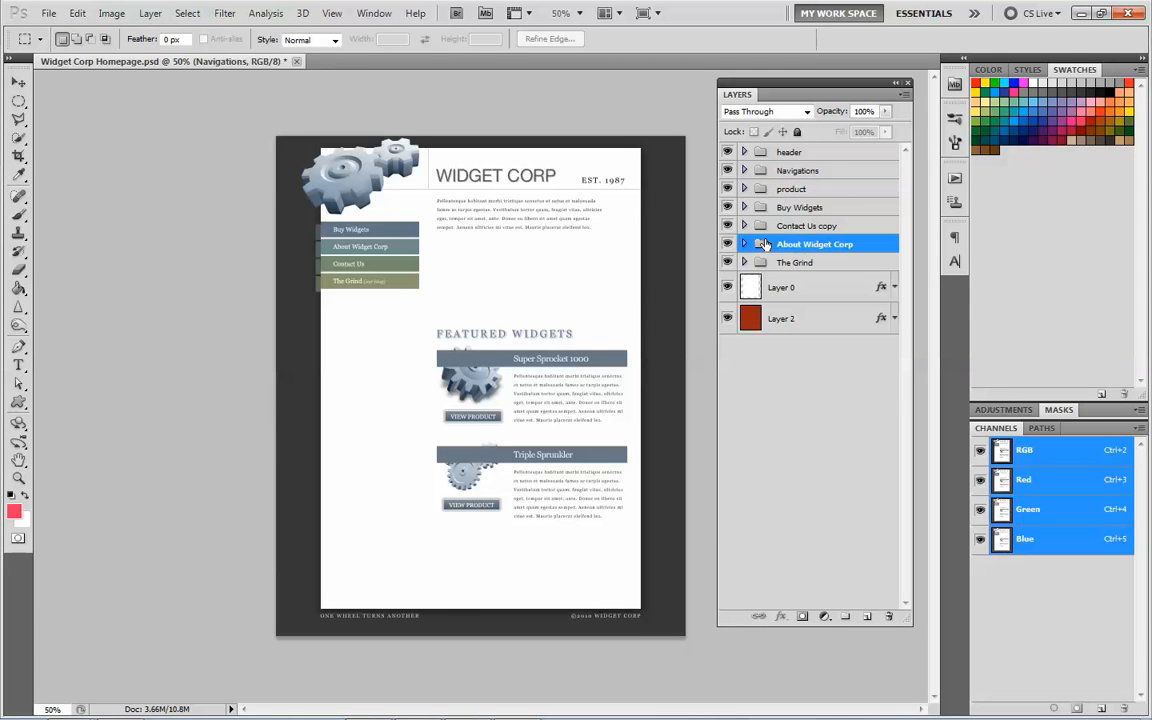
click(732, 243)
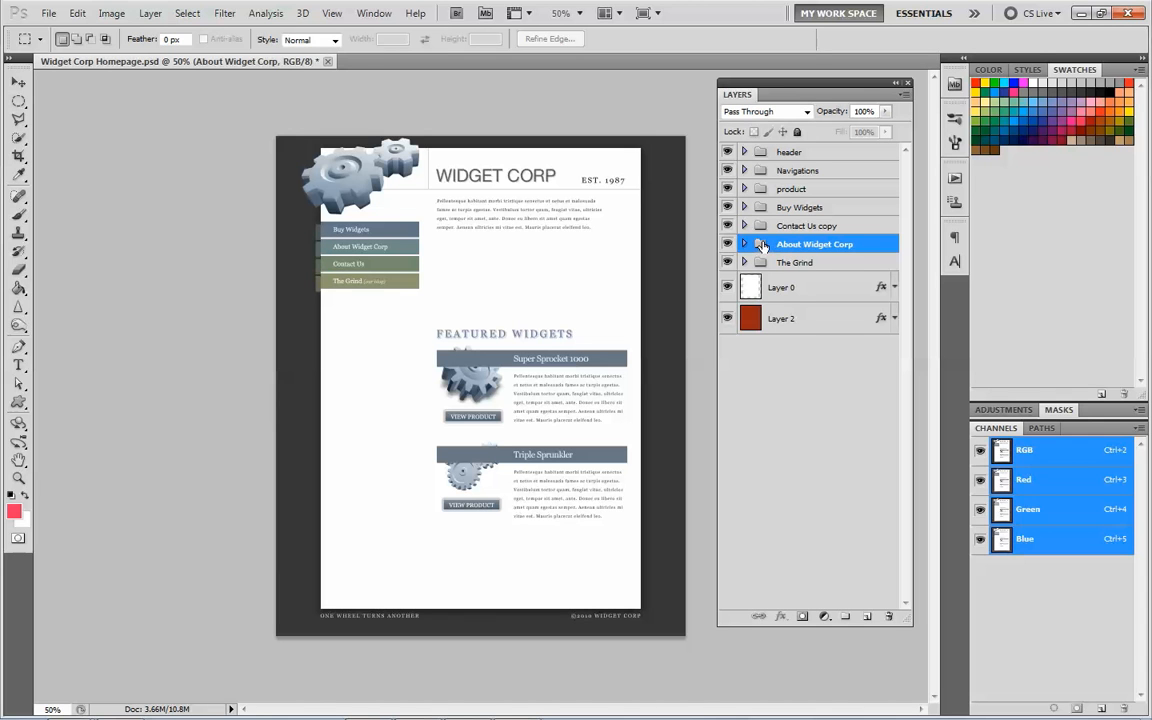
drag(763, 246, 765, 179)
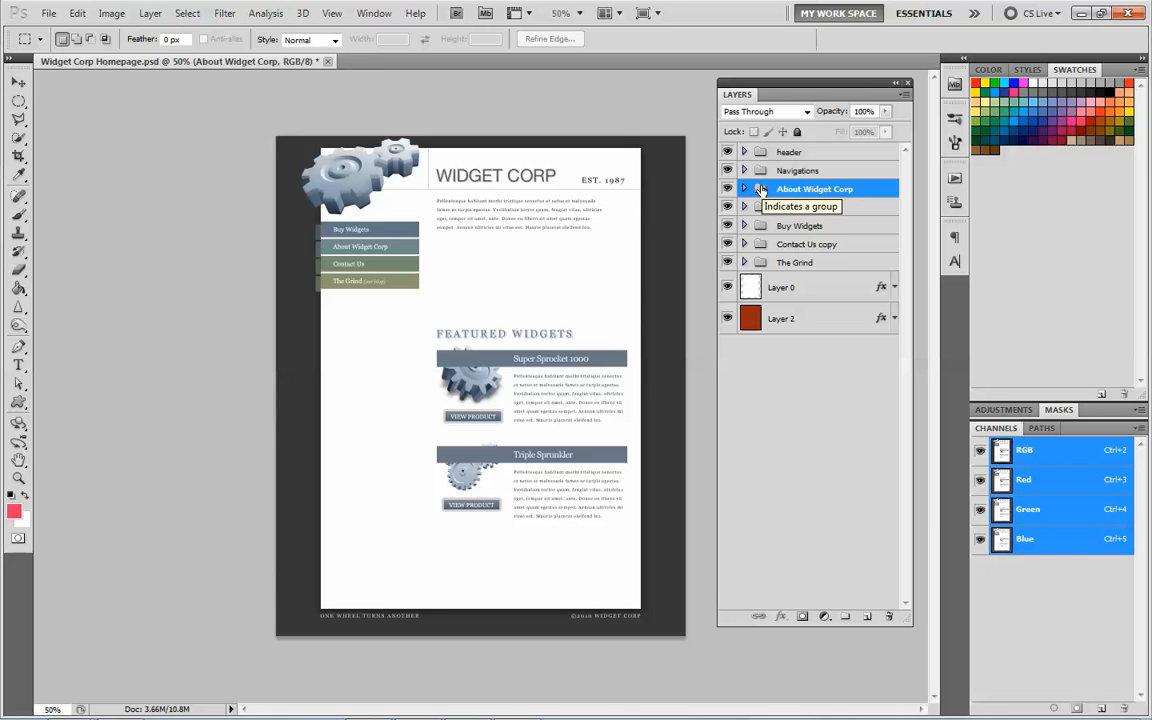
drag(759, 191, 765, 169)
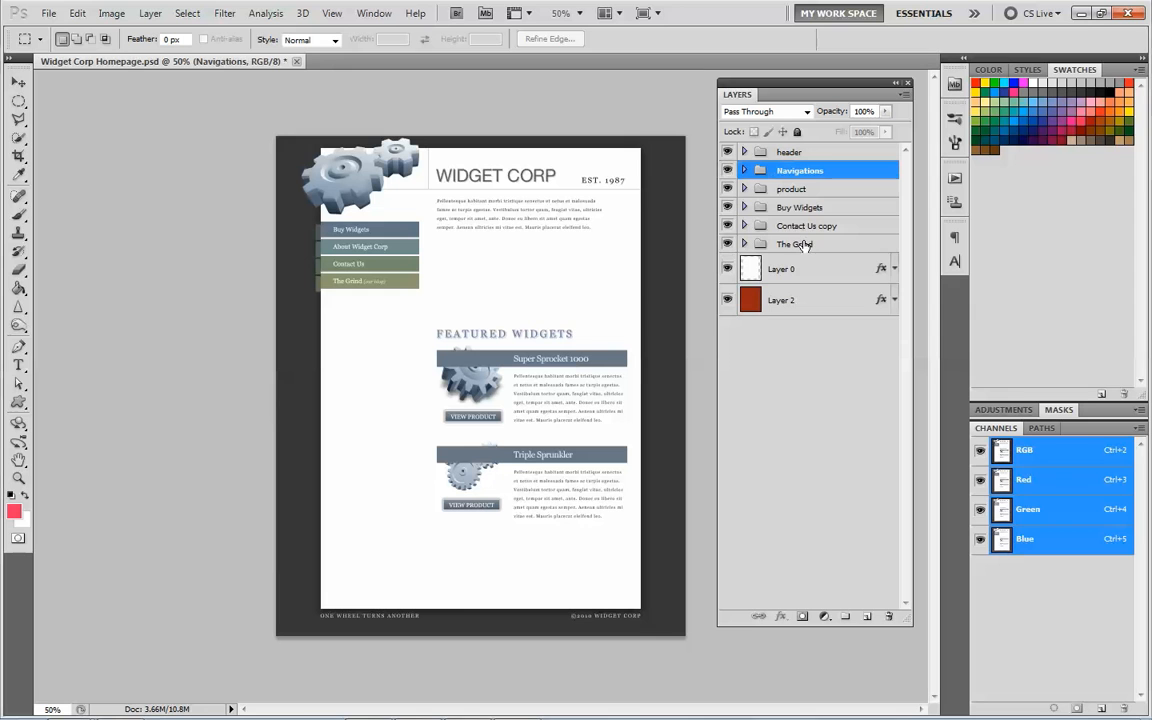
Expand the product group, and move the Buy Widgets, Contact Us copy and The Grind groups together into Navigations.
click(743, 189)
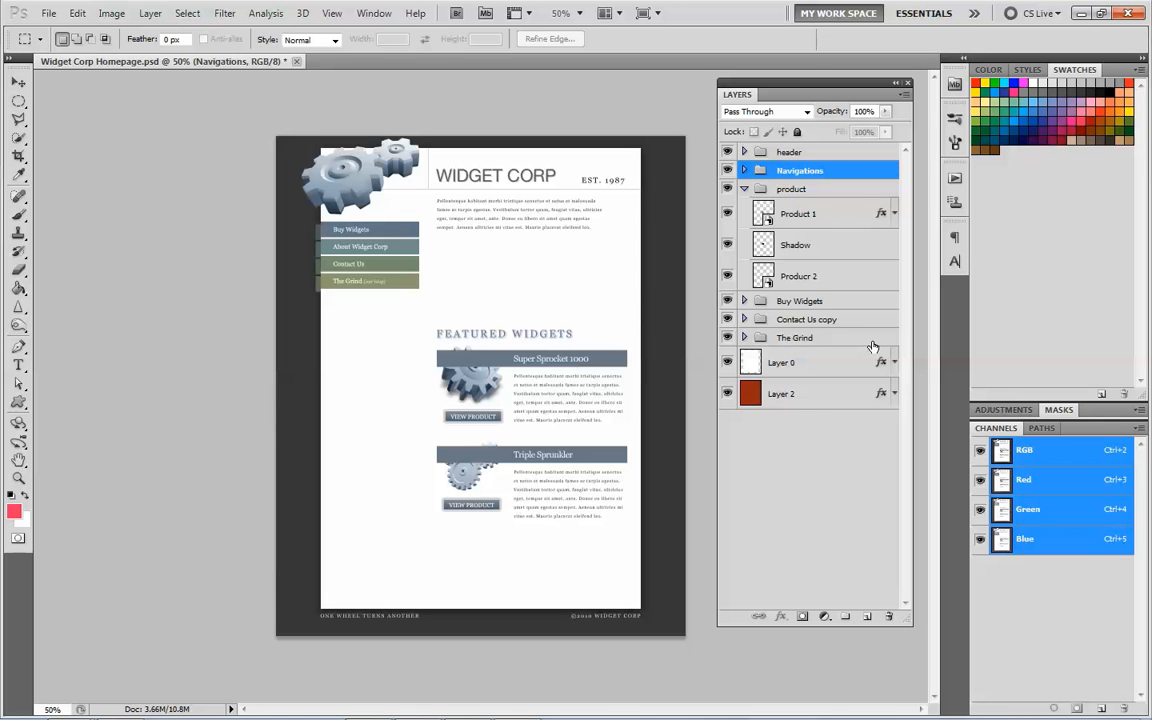
click(727, 301)
click(726, 320)
click(727, 338)
click(727, 338)
click(727, 320)
click(727, 301)
click(796, 338)
shift+click(763, 302)
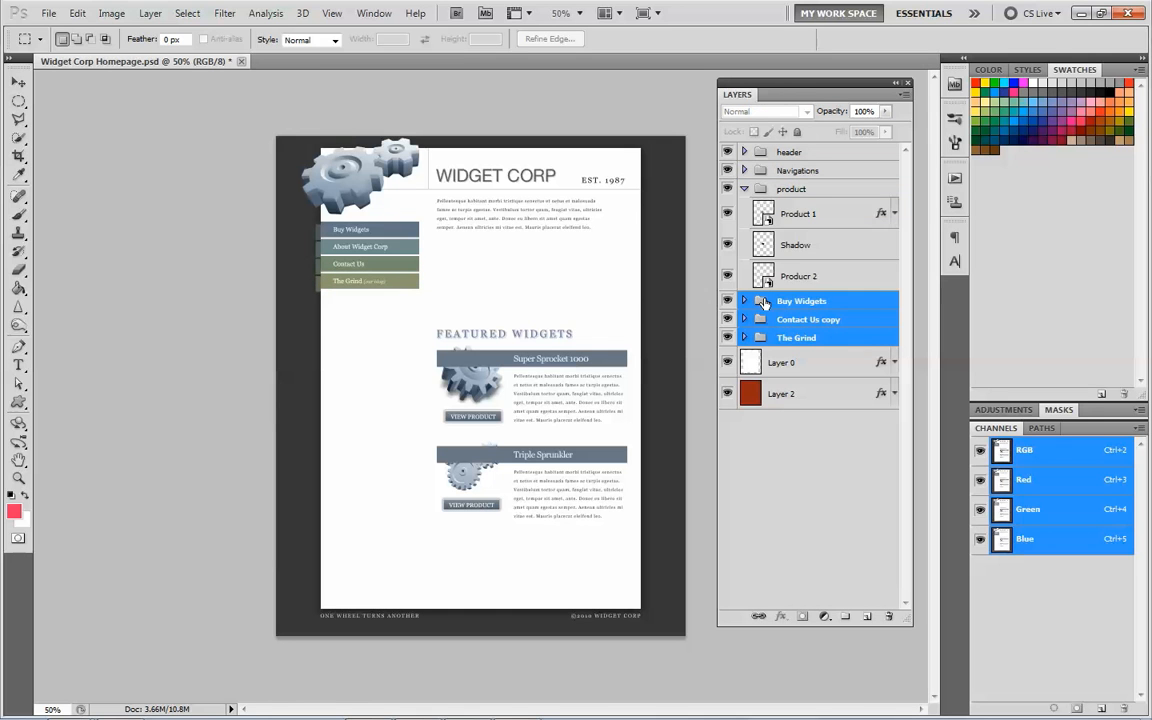
drag(763, 302, 759, 171)
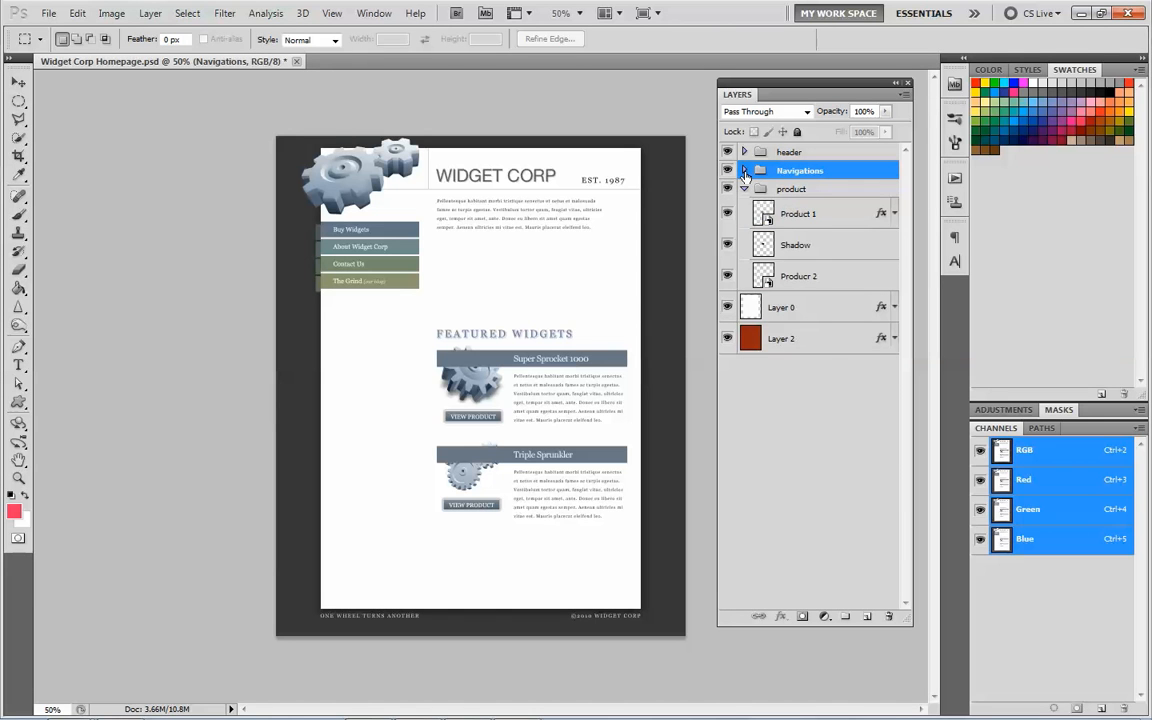
Move the Featured Widgets group out of Navigations into the product group, just below Producr 2.
click(744, 171)
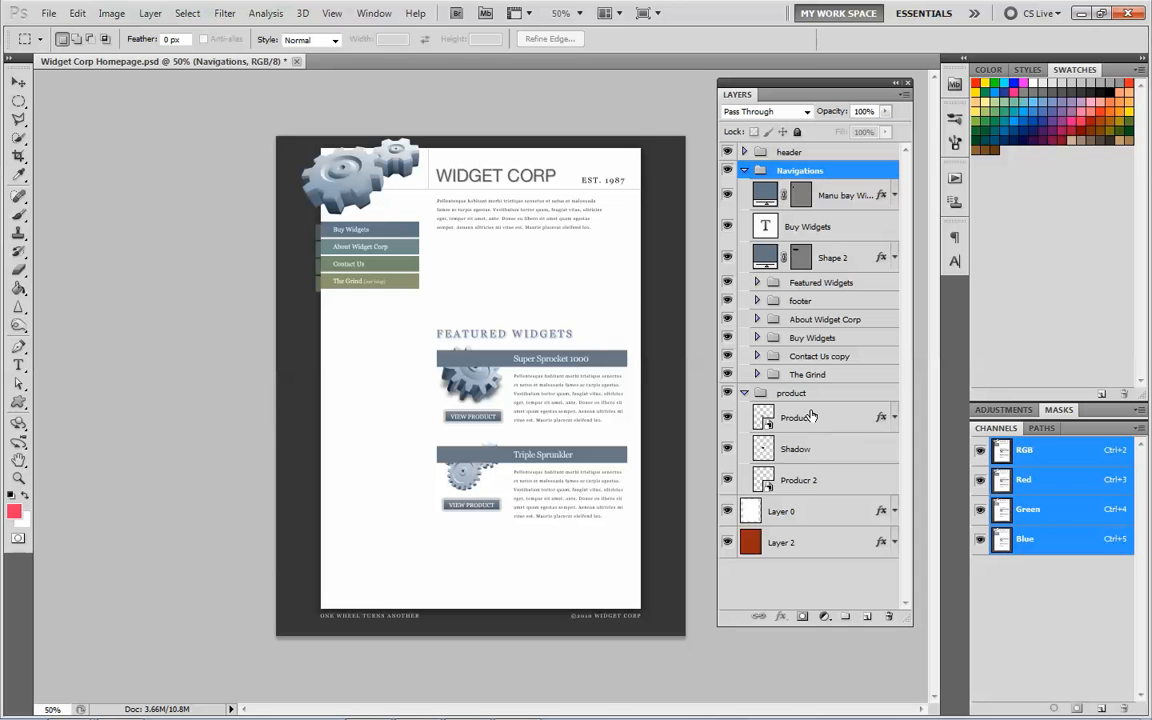
click(758, 284)
click(729, 283)
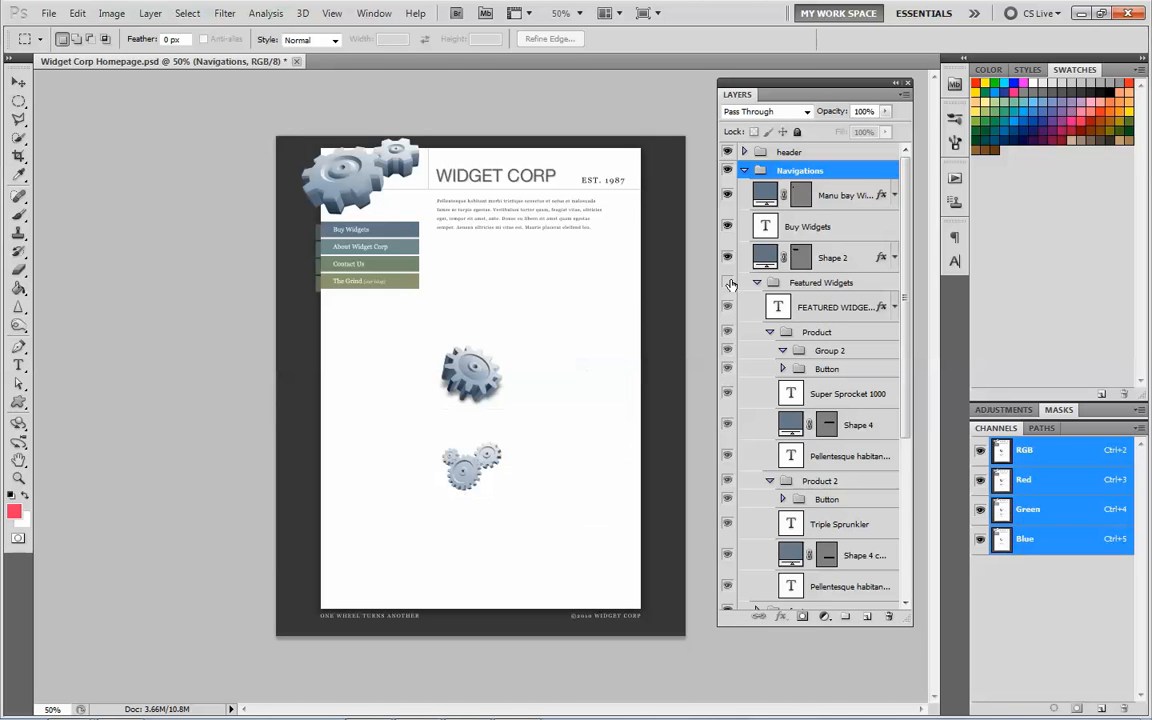
click(728, 283)
click(757, 283)
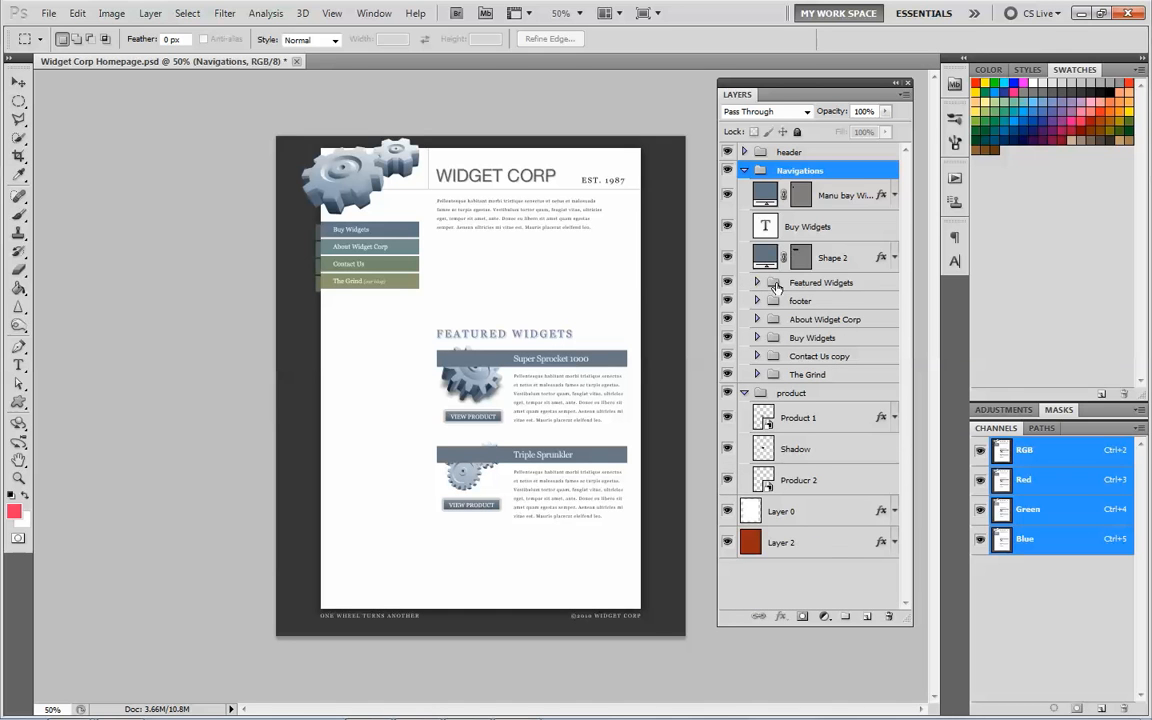
click(777, 286)
drag(782, 288, 790, 493)
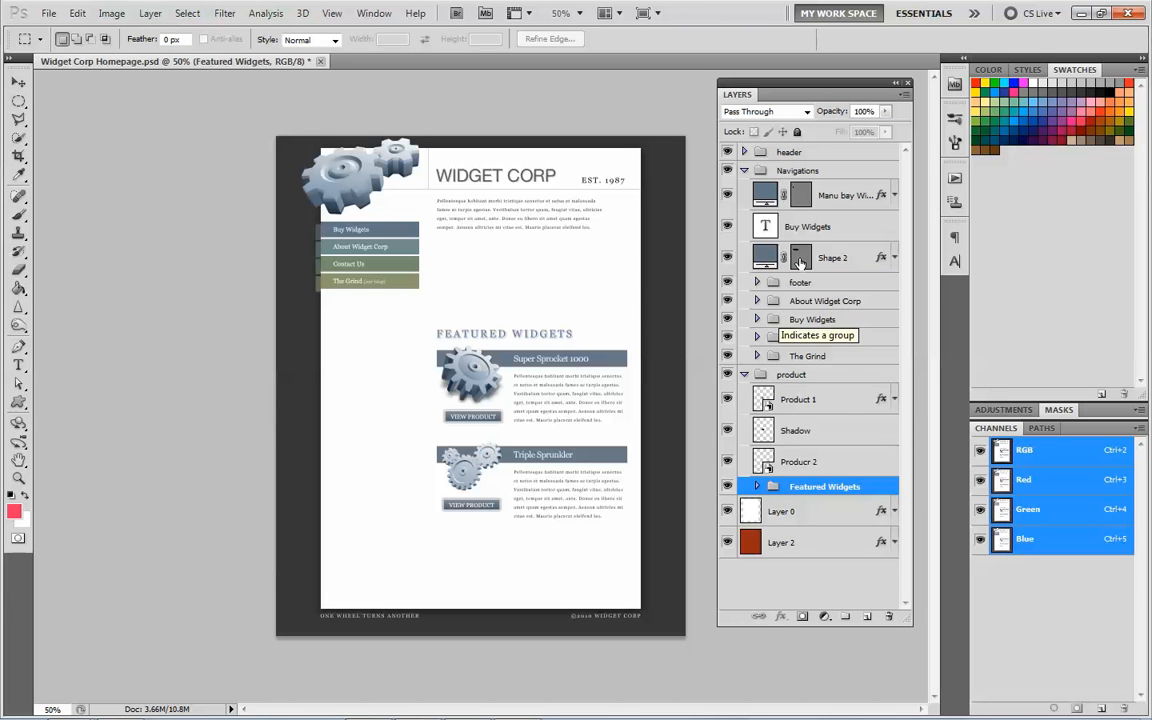
Collapse the Navigations and product groups, and toggle the visibility of header, Navigations and product to check what each contains.
click(744, 172)
click(744, 189)
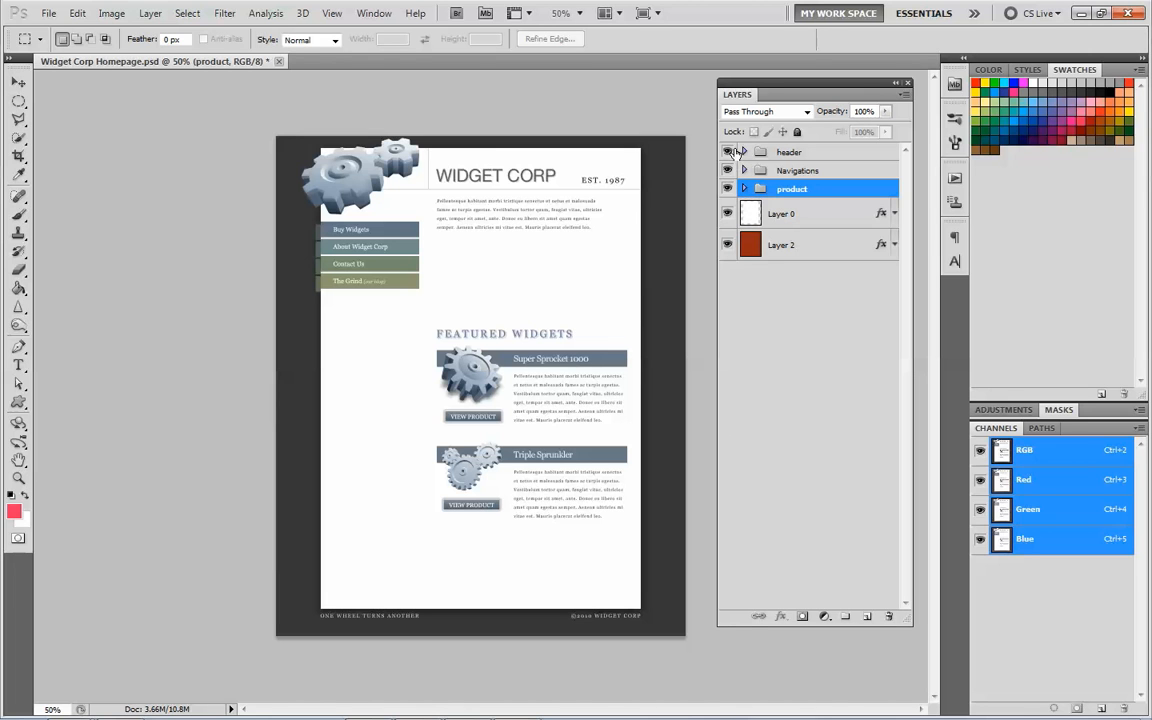
click(727, 151)
click(727, 151)
click(727, 170)
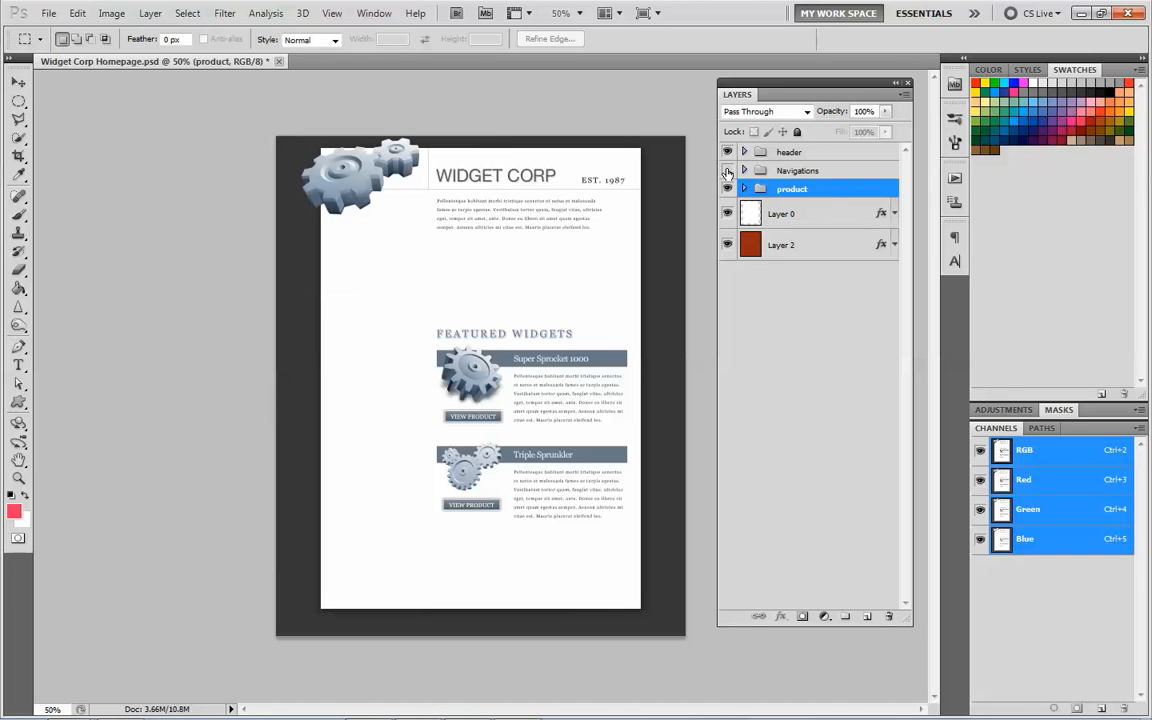
click(727, 170)
click(728, 189)
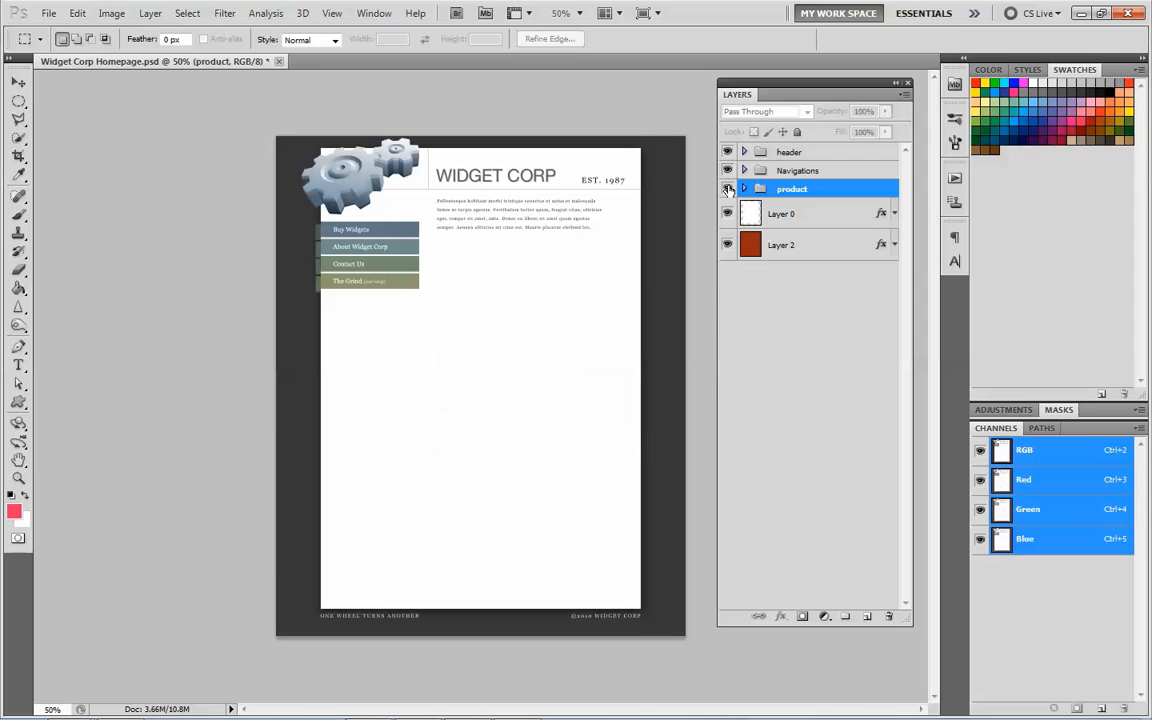
click(728, 189)
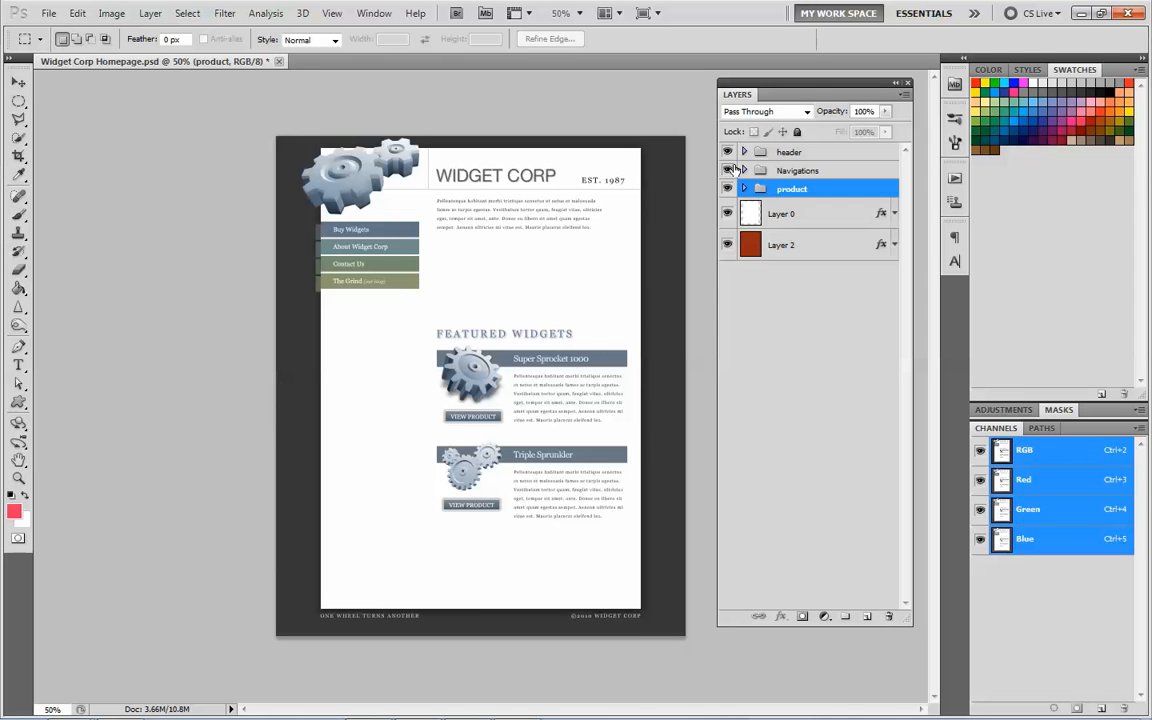
click(728, 170)
Move the footer group out of Navigations to the top level, between the product group and Layer 0.
click(743, 170)
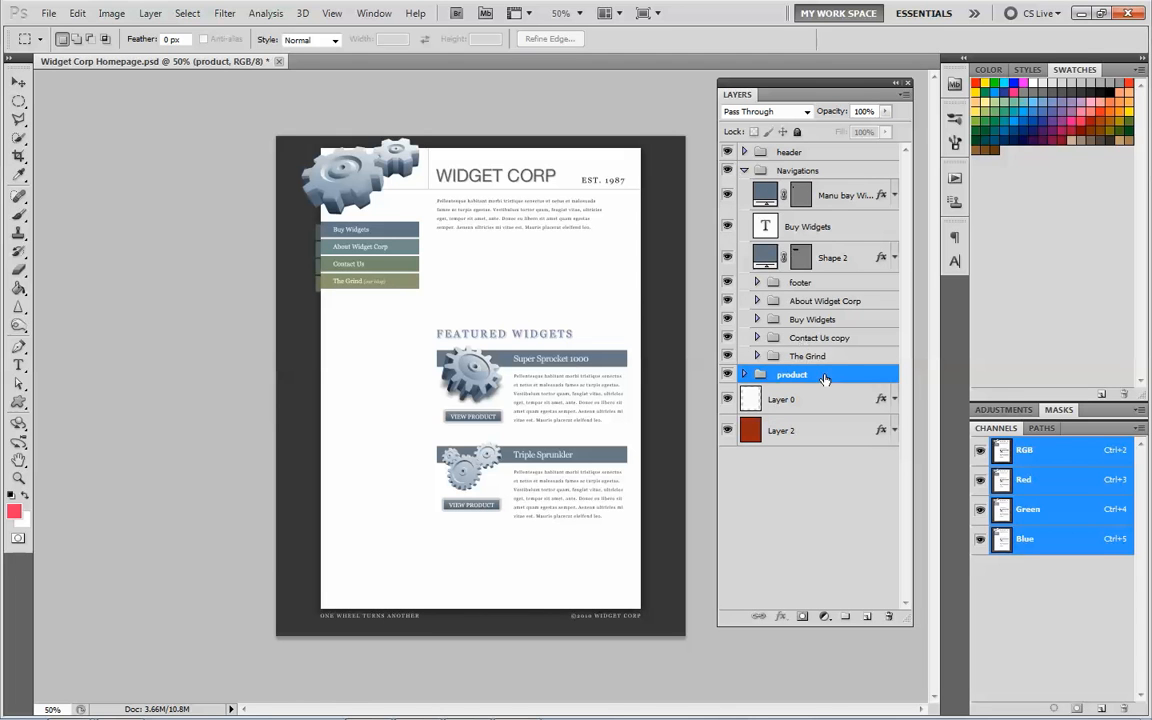
click(776, 284)
drag(776, 284, 738, 385)
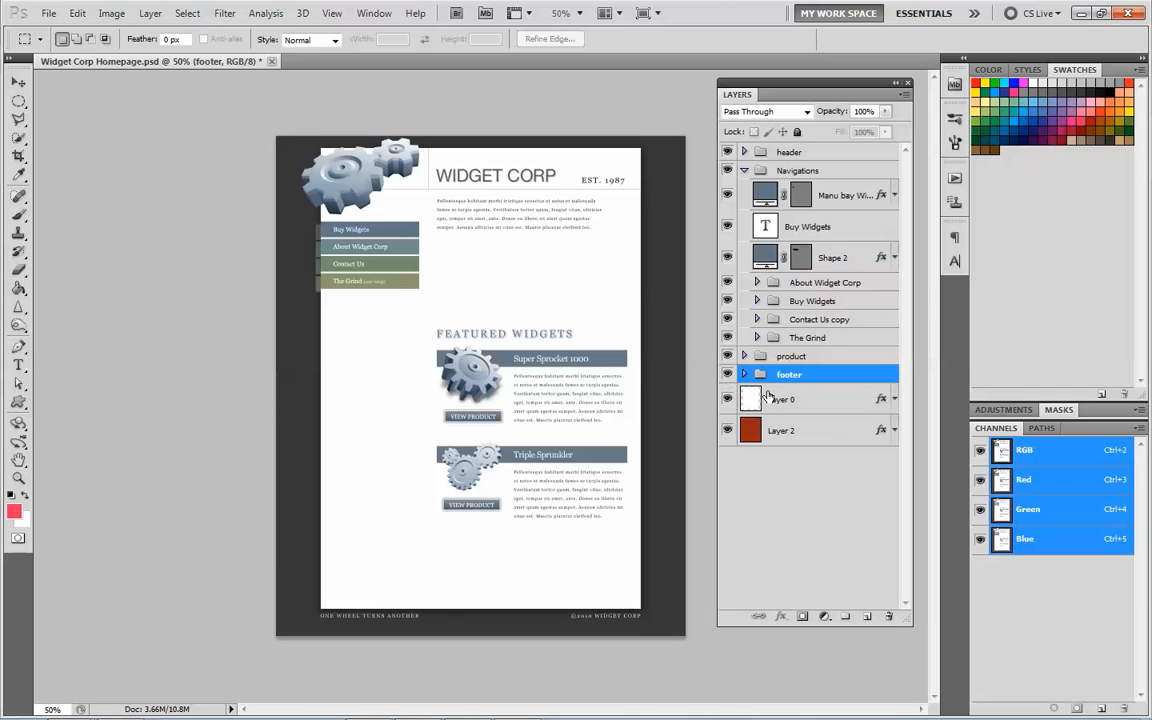
Check the footer group's artwork by toggling its visibility, and do the same for the collapsed Navigations group.
click(727, 375)
click(727, 375)
click(742, 170)
click(727, 171)
click(727, 171)
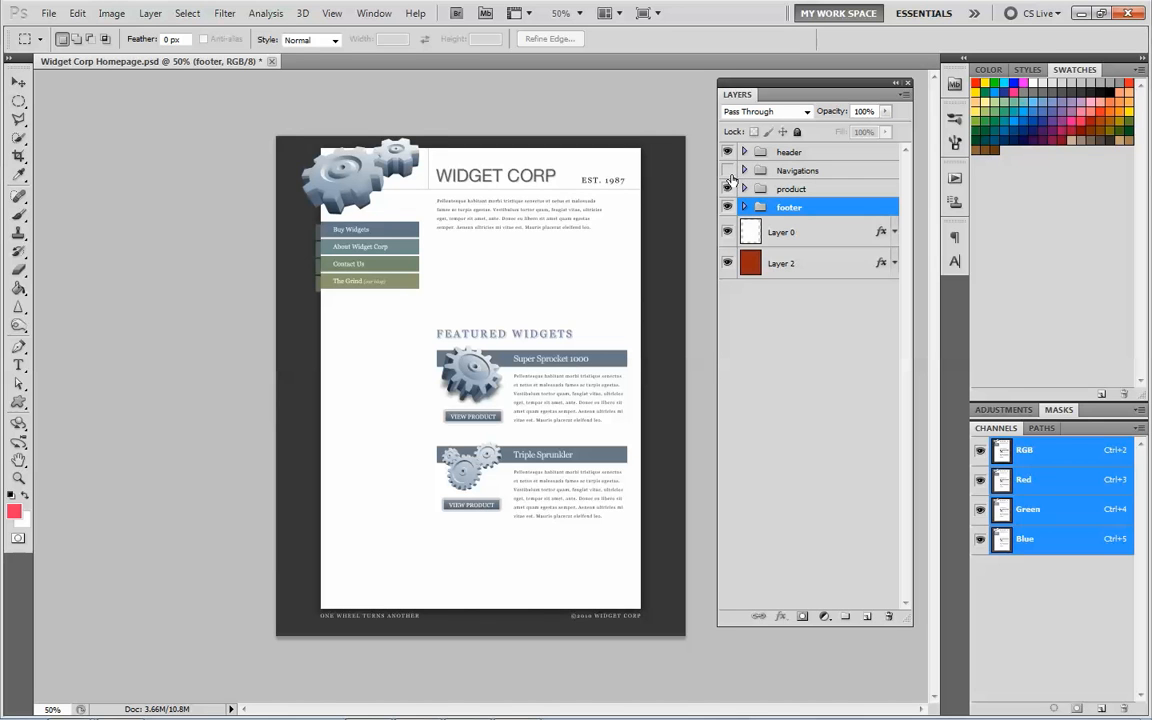